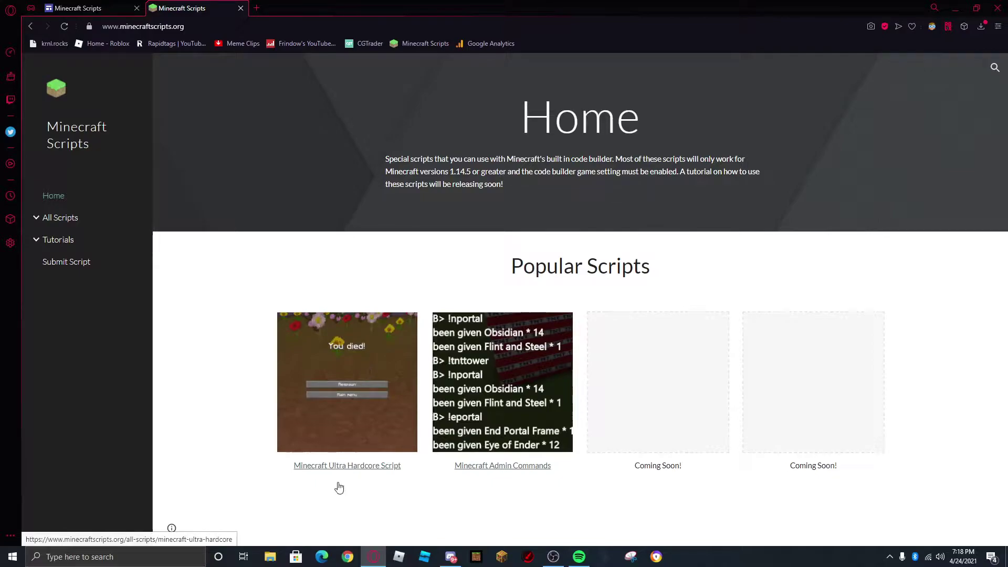
# - Look through the Minecraft script files in the Downloads folder in File Explorer and close the window
pyautogui.click(270, 556)
pyautogui.click(79, 253)
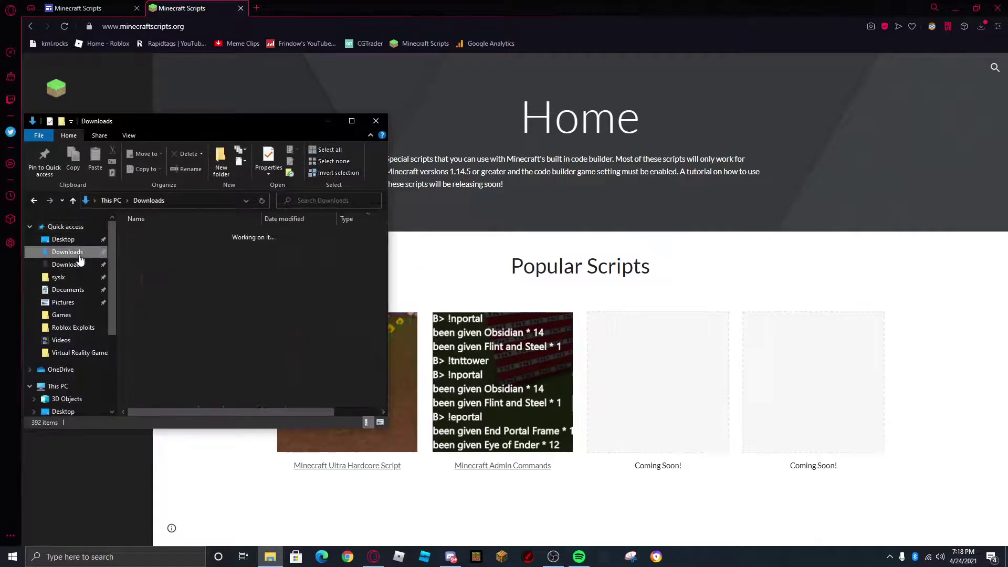
pyautogui.click(226, 272)
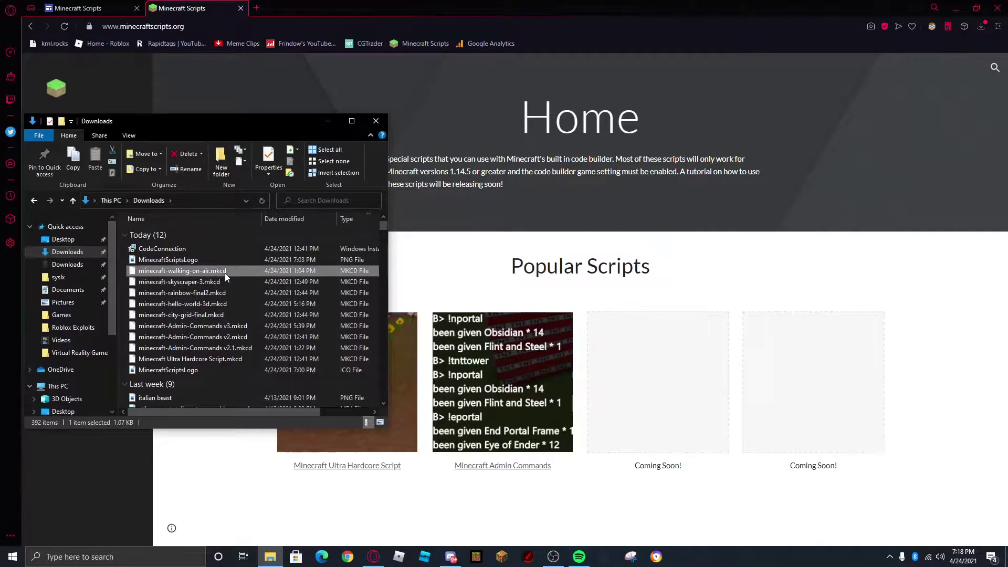
pyautogui.click(374, 122)
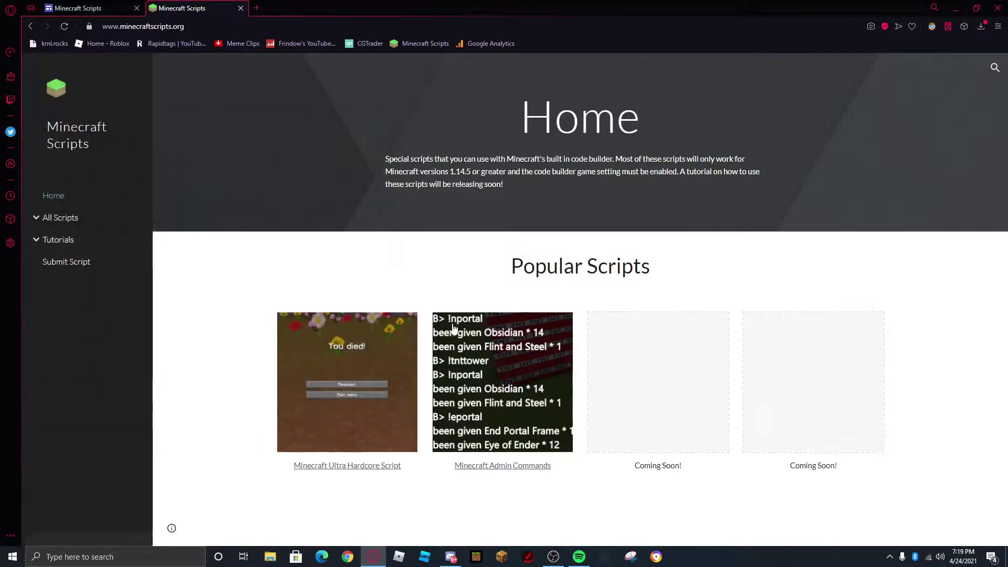
pyautogui.click(194, 26)
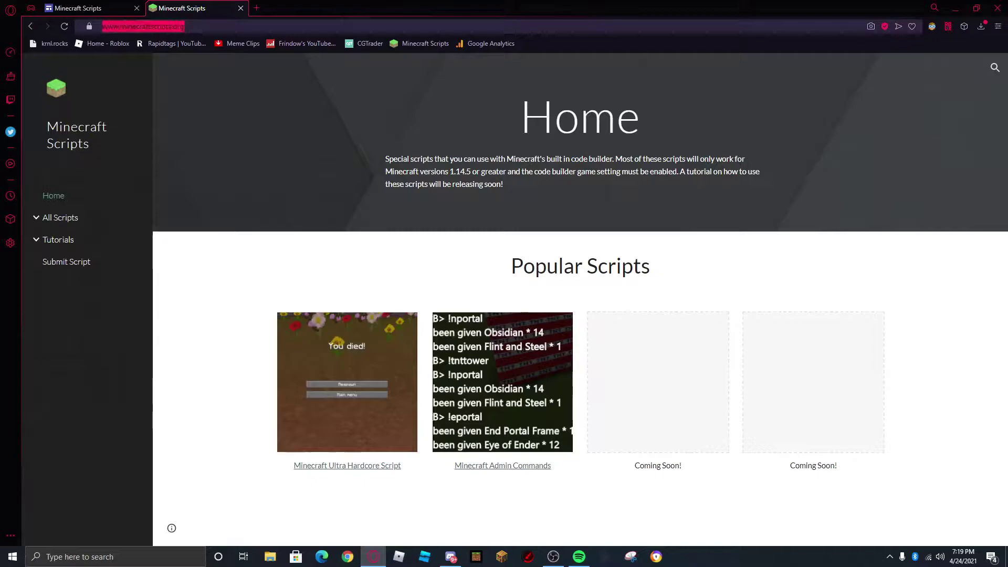
pyautogui.click(220, 91)
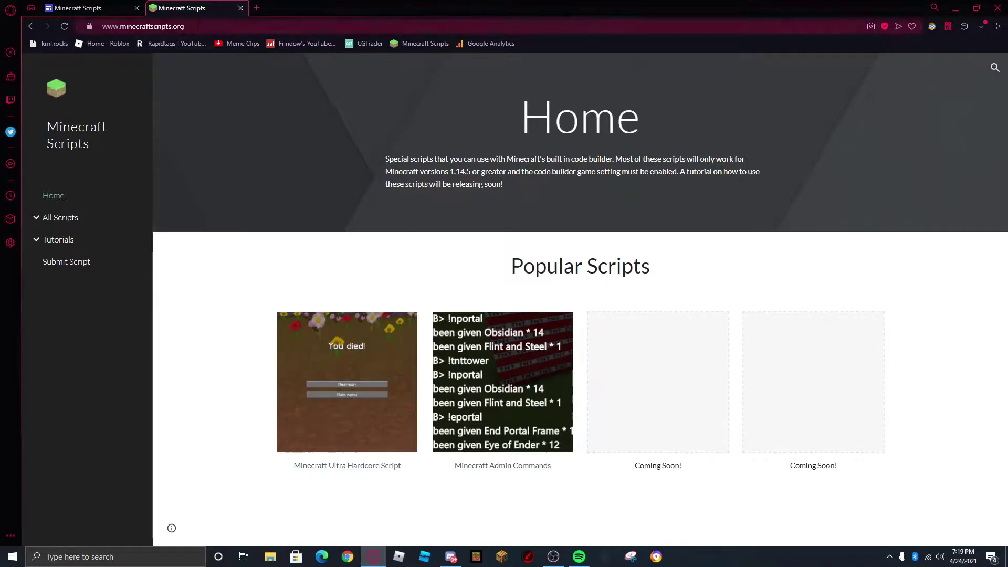
pyautogui.click(44, 219)
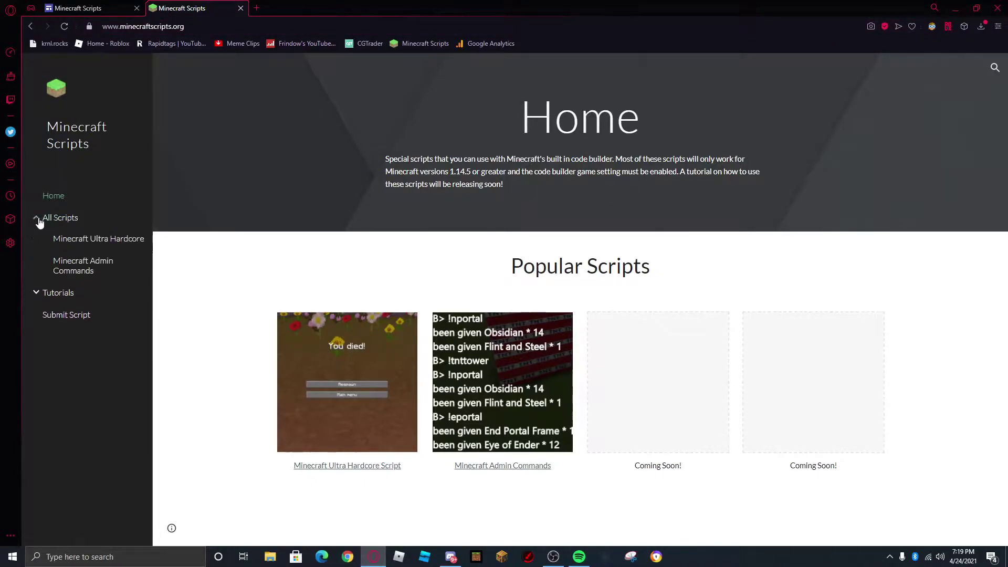
pyautogui.click(42, 218)
pyautogui.click(39, 218)
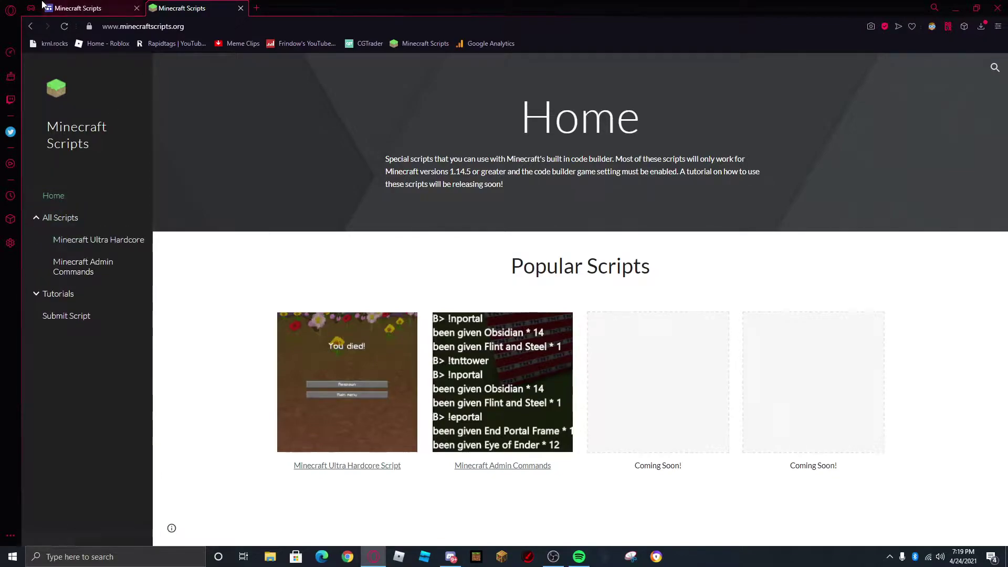
pyautogui.click(79, 8)
pyautogui.click(195, 8)
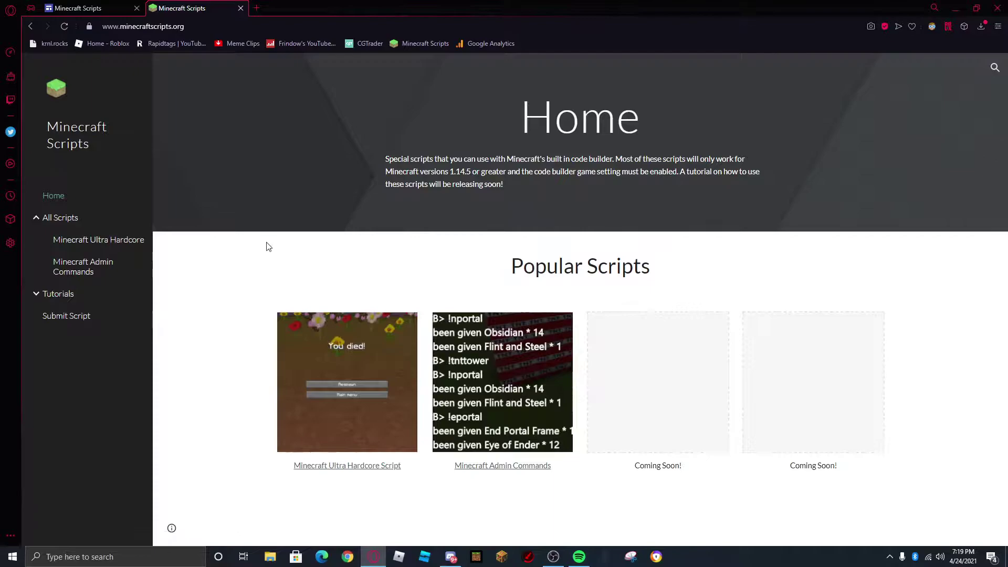
# - Open the All Scripts page and view the Minecraft Admin Commands script's page
pyautogui.click(37, 219)
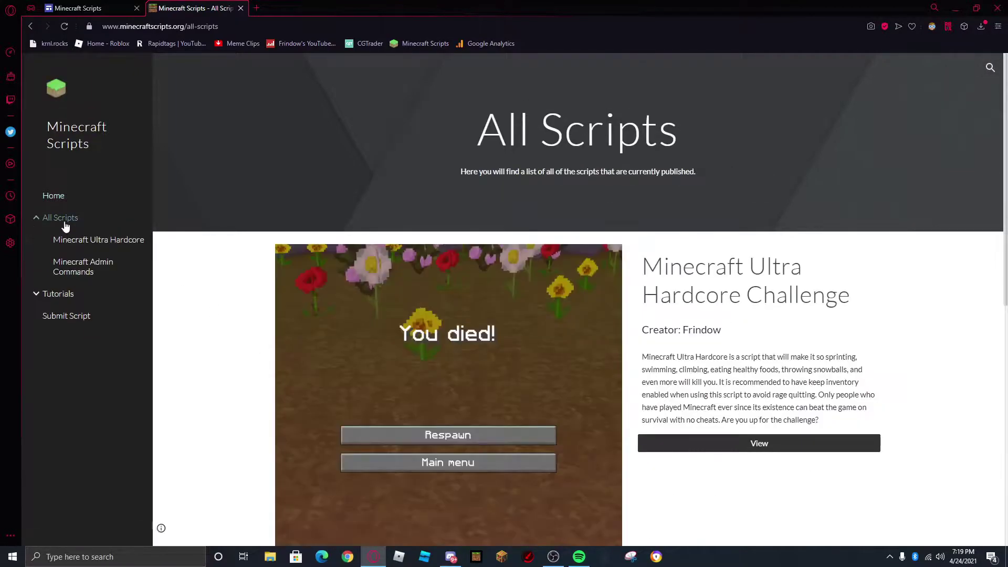
pyautogui.scroll(-6, 630, 315)
pyautogui.scroll(-1, 678, 216)
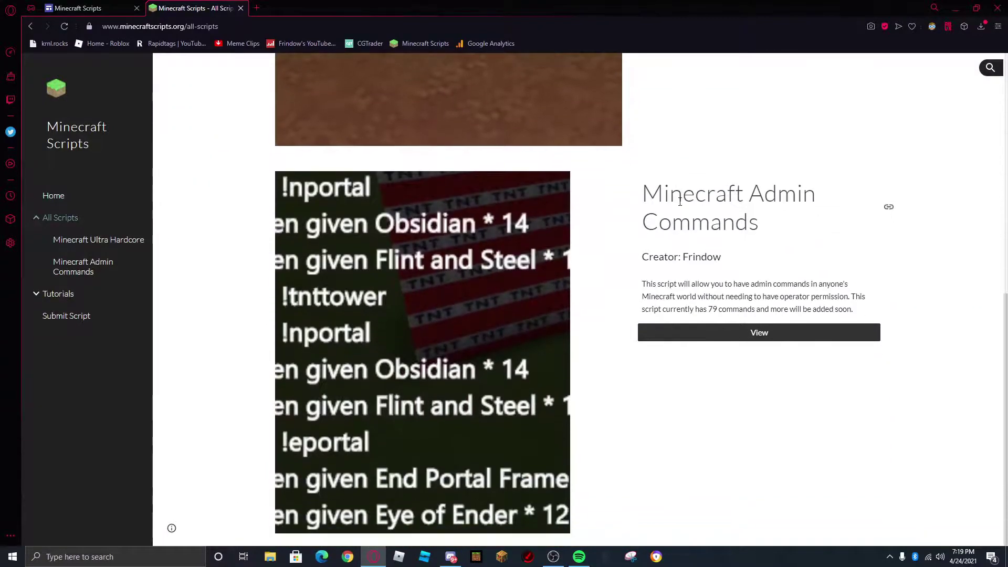
pyautogui.click(758, 333)
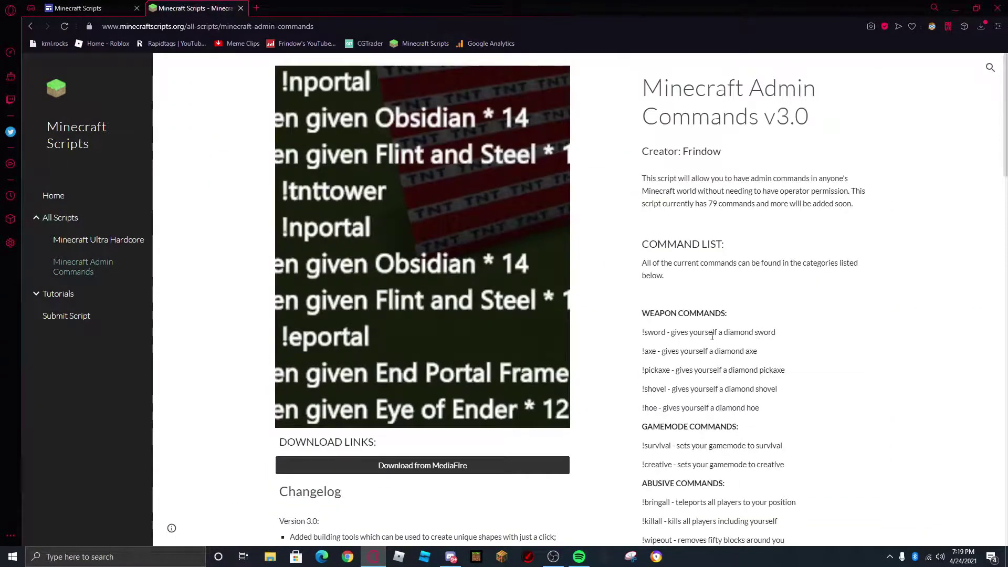
# - Review the Minecraft Admin Commands v3.0 page, check its MediaFire download page and close that page
pyautogui.scroll(-1, 614, 316)
pyautogui.scroll(1, 630, 237)
pyautogui.moveTo(644, 88); pyautogui.dragTo(797, 101)
pyautogui.click(820, 118)
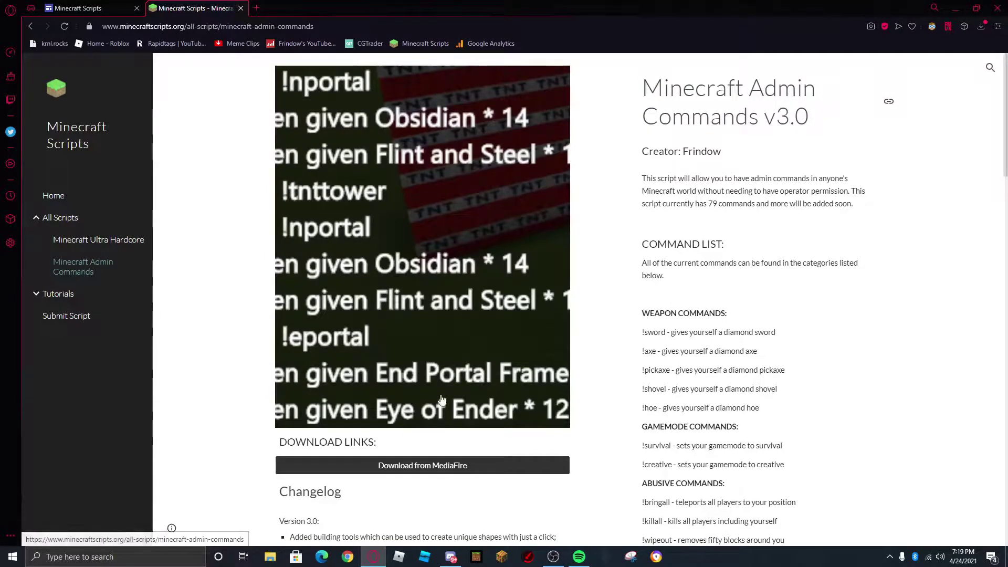
pyautogui.click(420, 467)
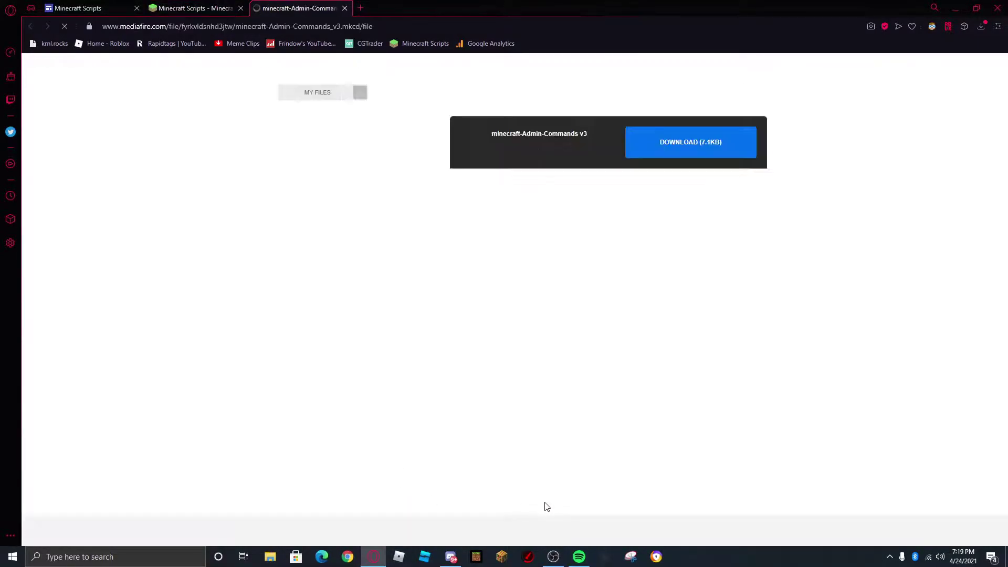
pyautogui.click(344, 8)
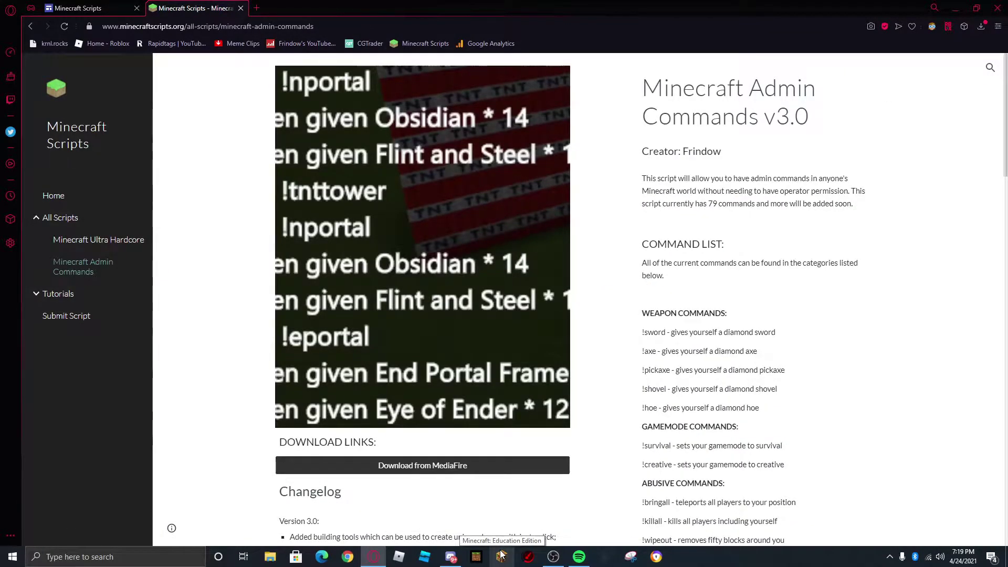
# - Return to the site's Home page and inspect the Microsoft MakeCode Setup text and install link in the Google Sites editor
pyautogui.click(53, 196)
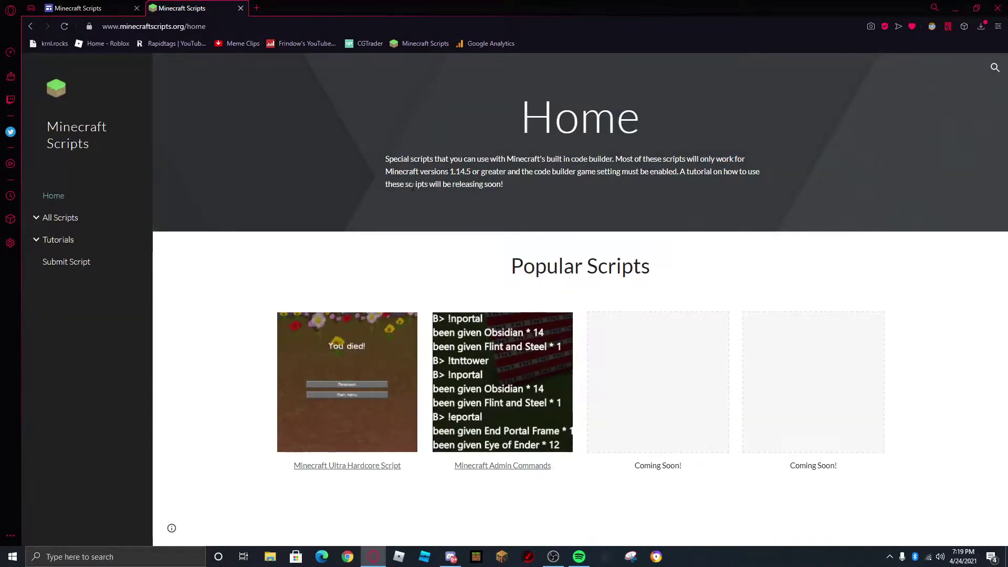
pyautogui.hotkey('ctrl', 'Tab')
pyautogui.moveTo(425, 290); pyautogui.dragTo(292, 257)
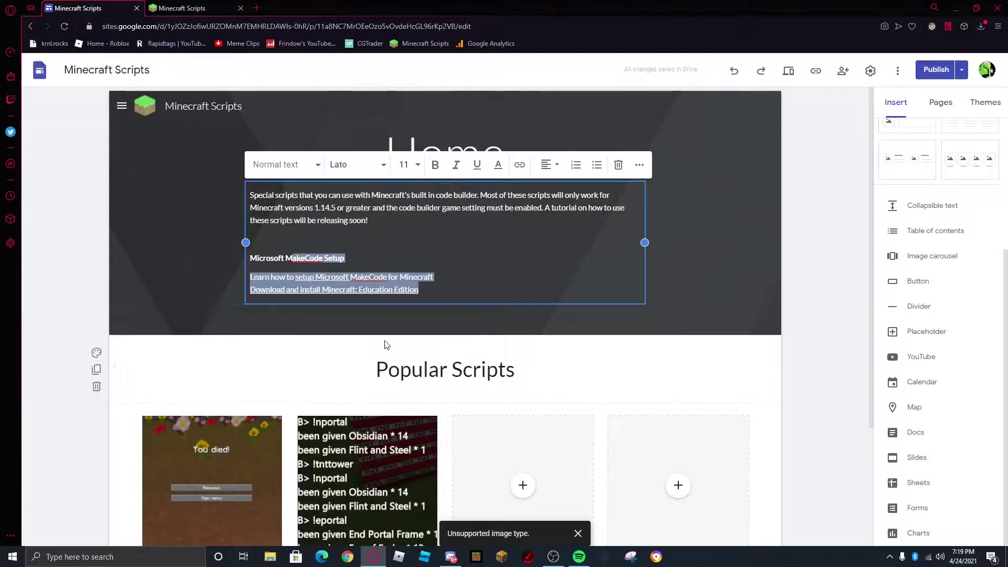
pyautogui.click(375, 370)
pyautogui.click(277, 289)
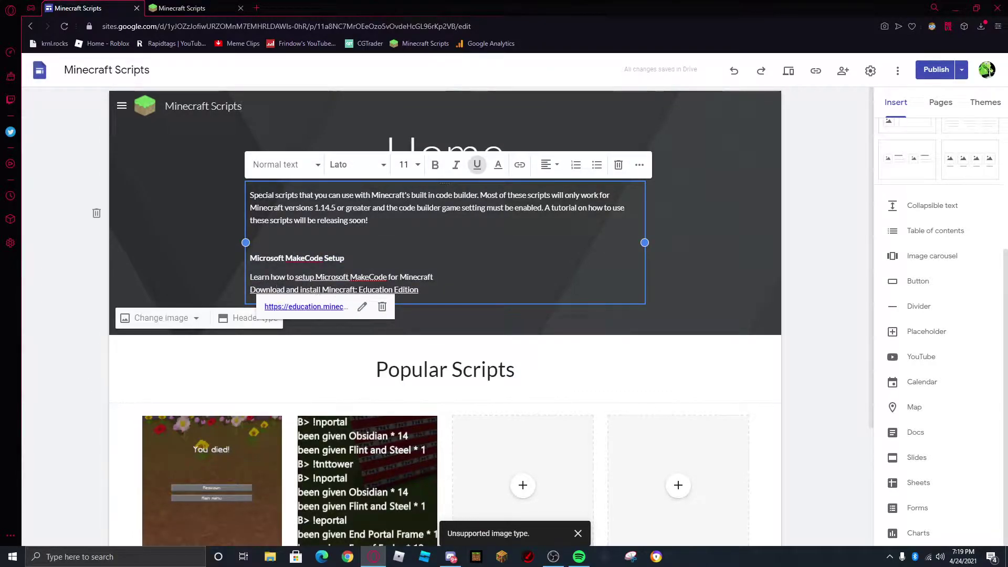
pyautogui.click(79, 298)
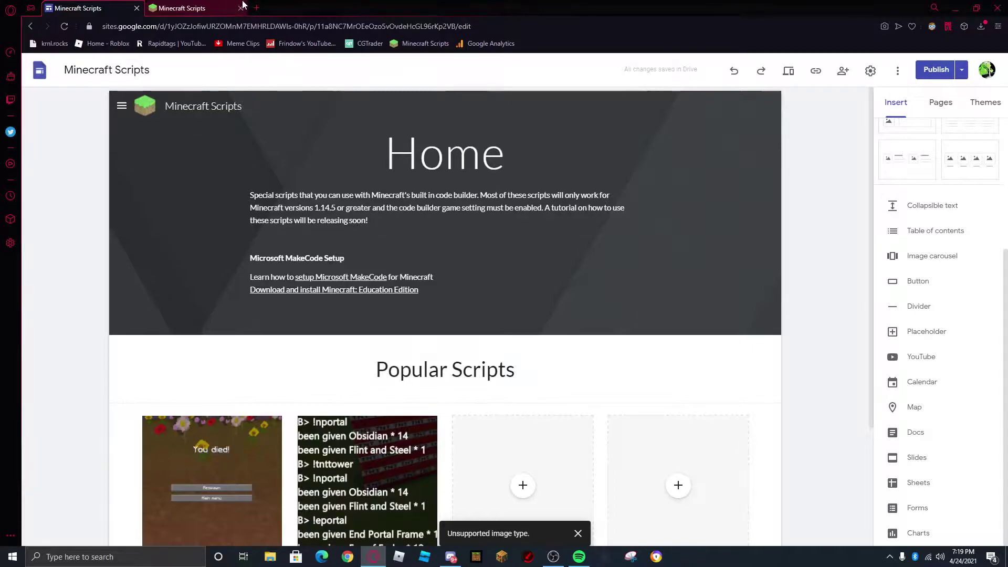
pyautogui.click(220, 7)
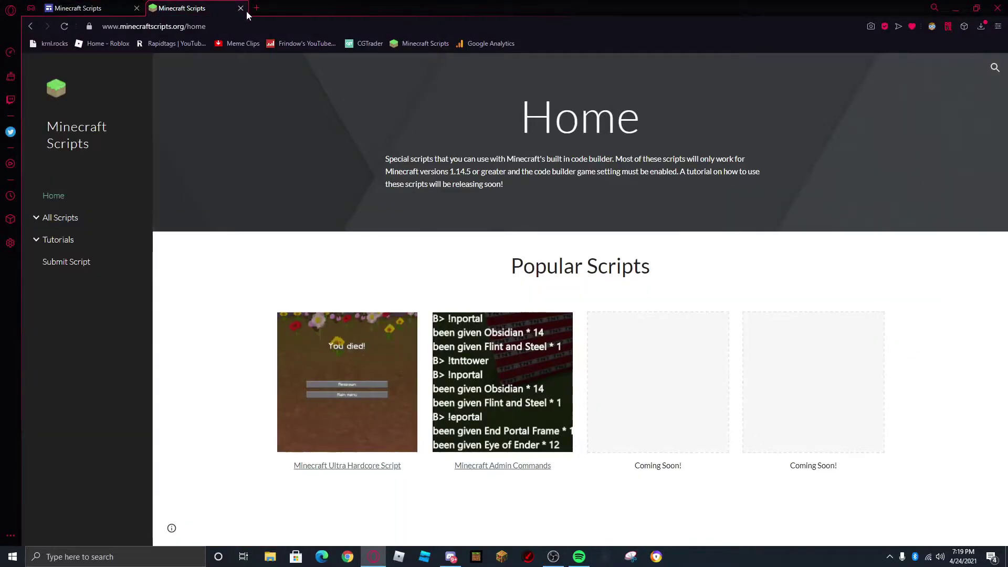
# - Launch Minecraft: Education Edition and begin creating a new world from My Worlds
pyautogui.click(500, 558)
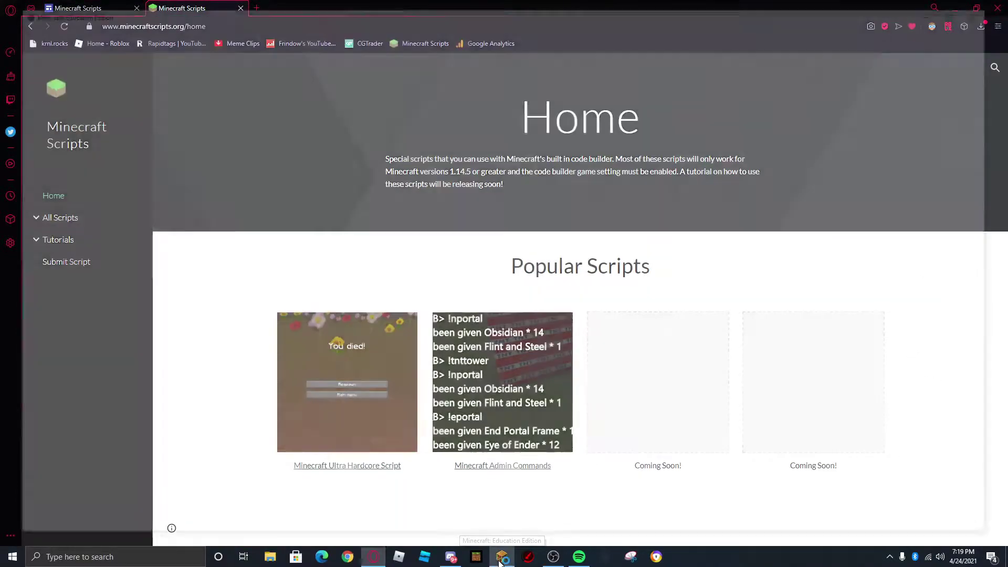
pyautogui.click(967, 8)
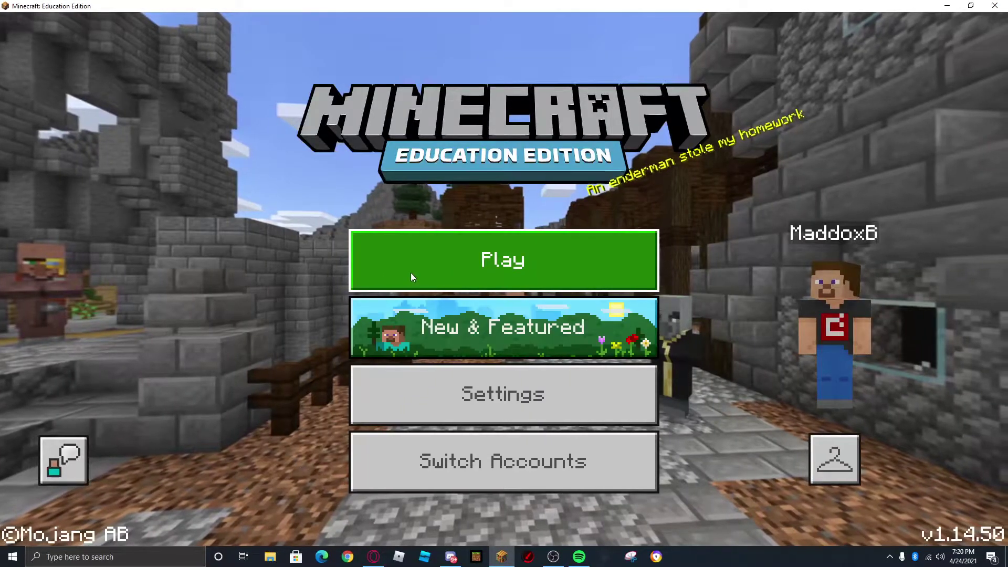
pyautogui.click(504, 269)
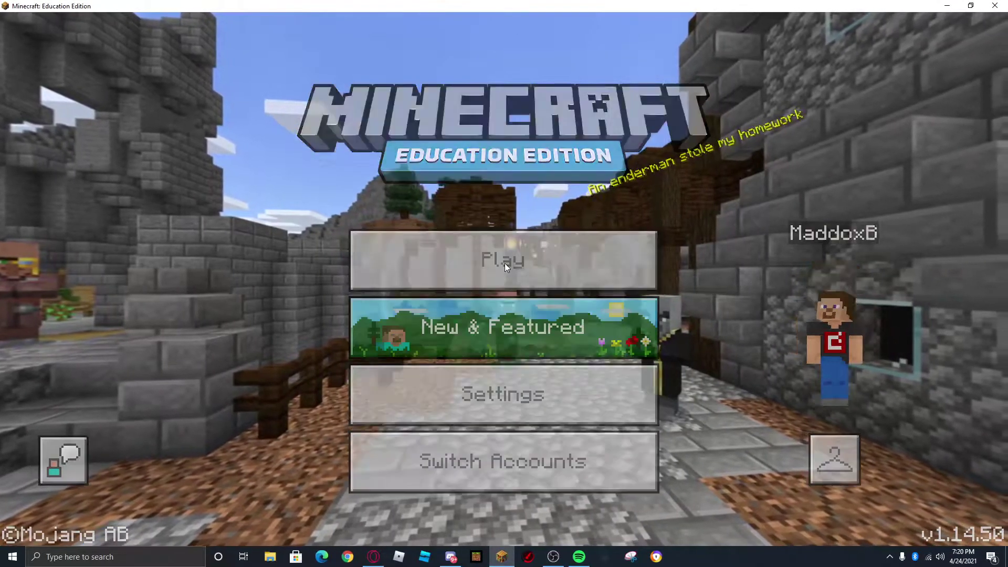
pyautogui.click(440, 354)
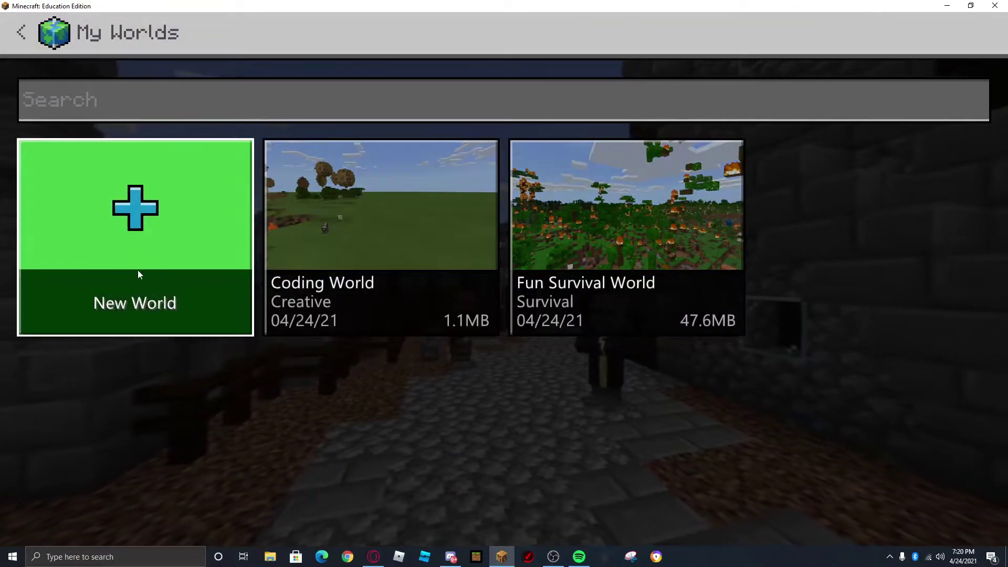
pyautogui.click(138, 270)
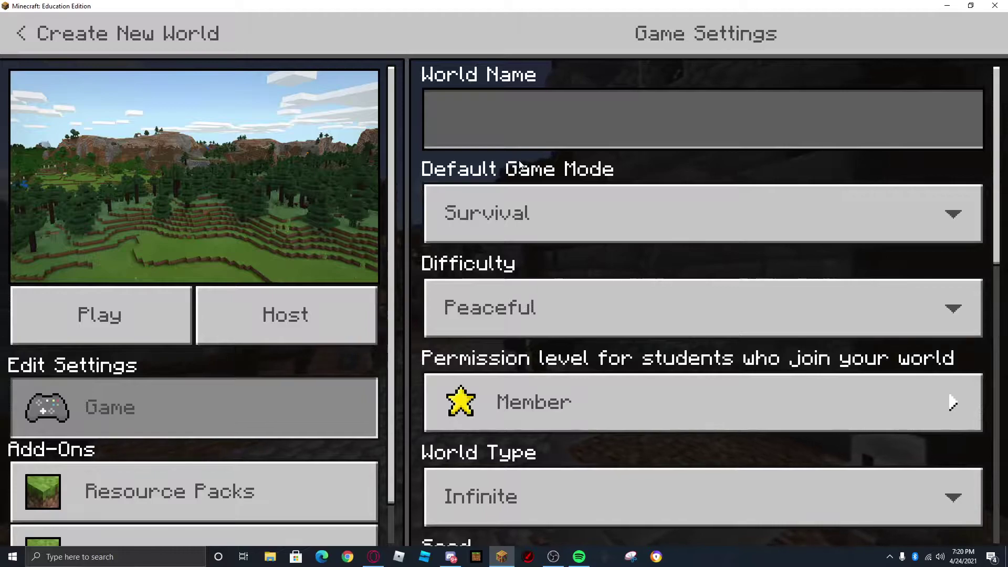
# - Name the world Fun Admin Commands and set its difficulty to Normal
pyautogui.write('Admin Comma')
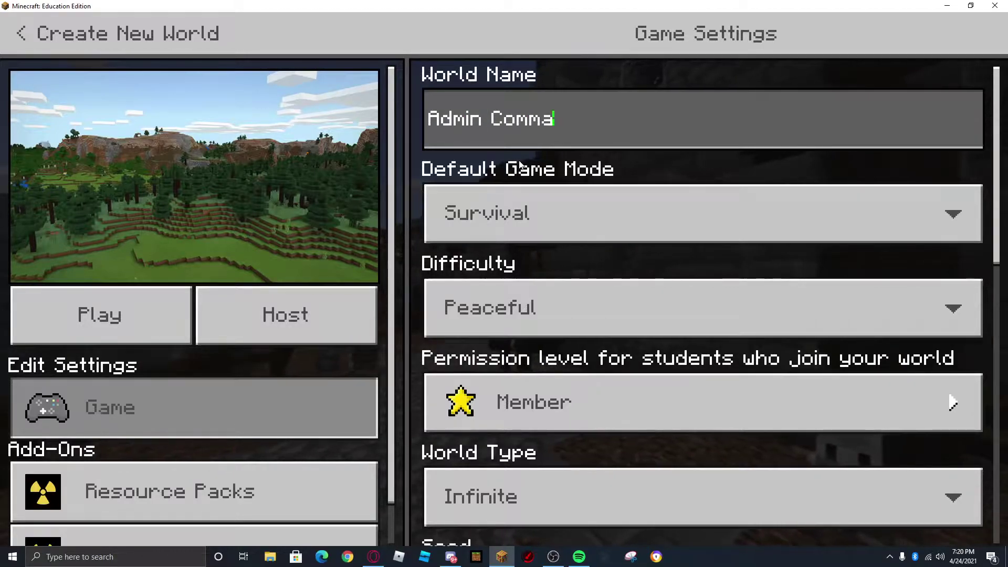
pyautogui.write('Fun Admin')
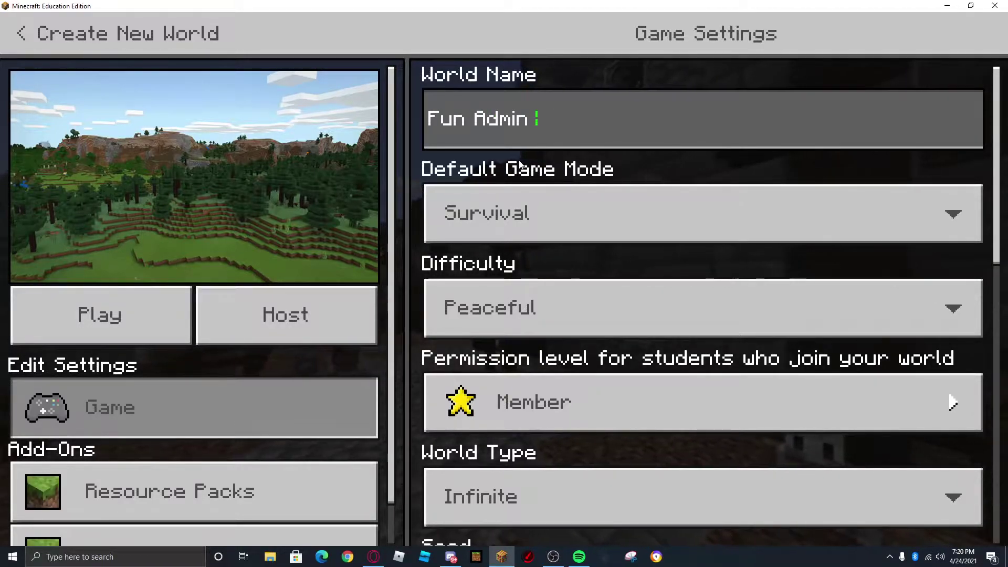
pyautogui.write(' Commands')
pyautogui.click(549, 315)
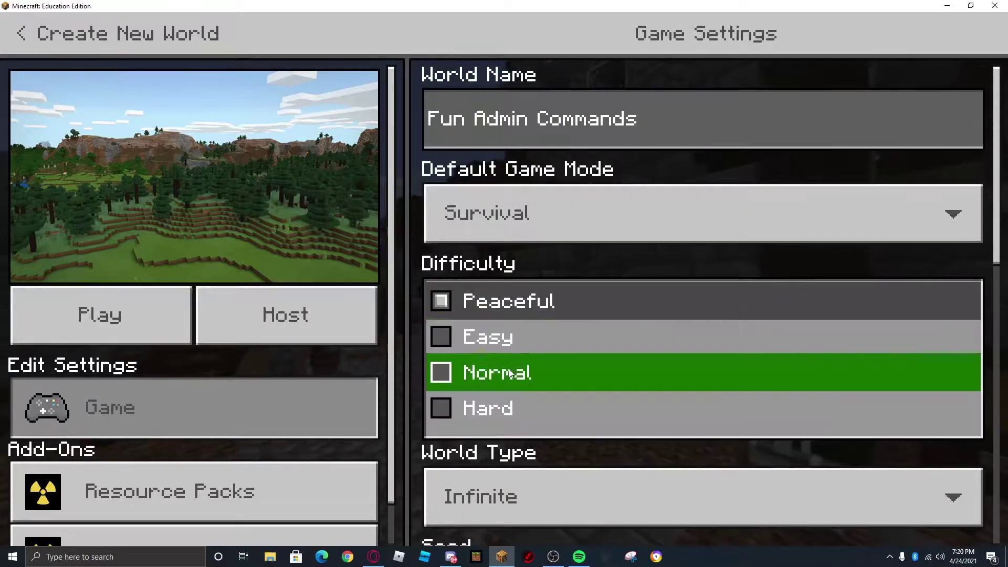
pyautogui.click(523, 371)
# - Turn on Show Coordinates in the world options and review the remaining game settings
pyautogui.scroll(-10, 535, 402)
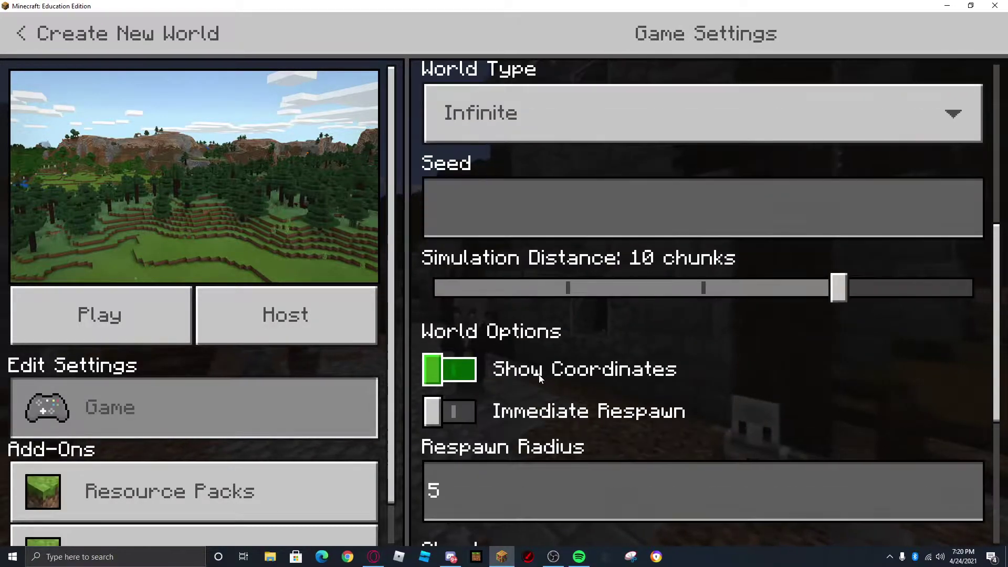
pyautogui.click(455, 191)
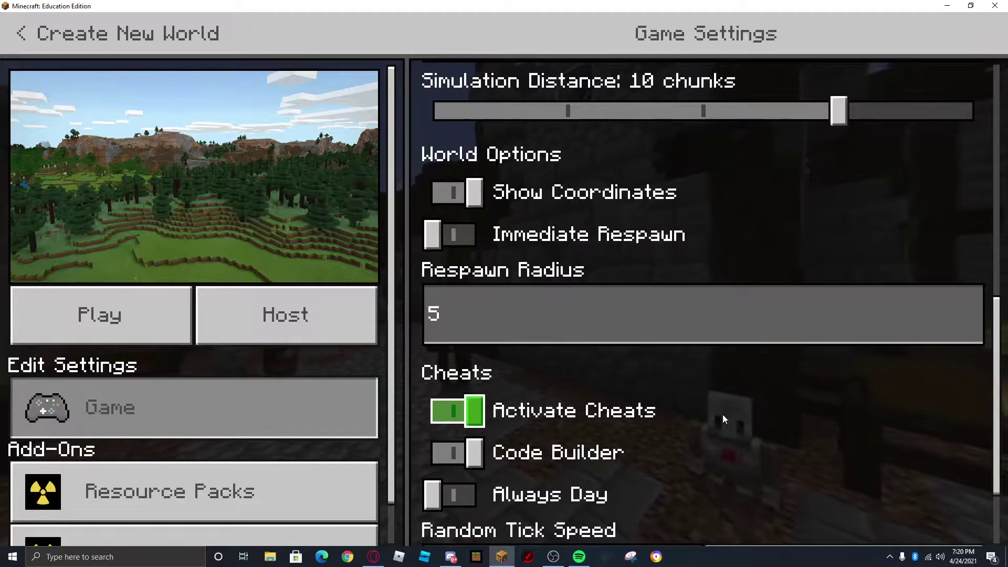
pyautogui.scroll(-2, 692, 394)
pyautogui.scroll(-1, 210, 449)
# - Activate the behavior pack available in My Packs for the new world
pyautogui.click(210, 449)
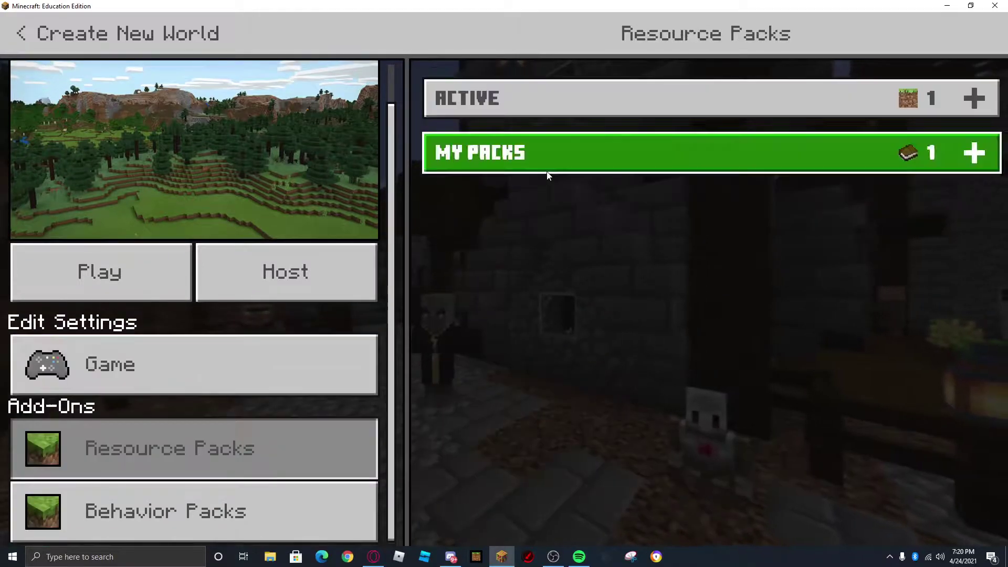
pyautogui.click(272, 515)
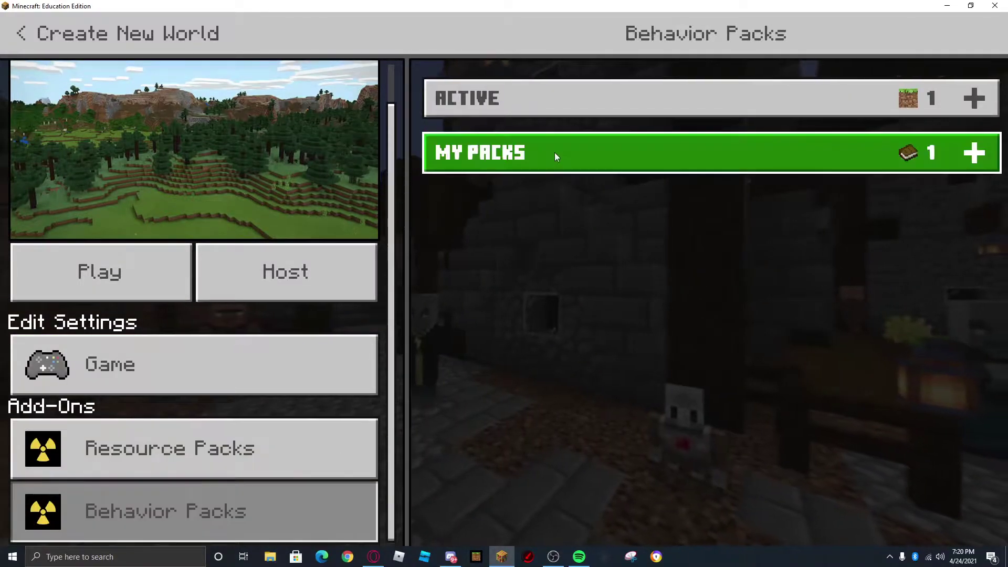
pyautogui.click(554, 152)
pyautogui.click(569, 308)
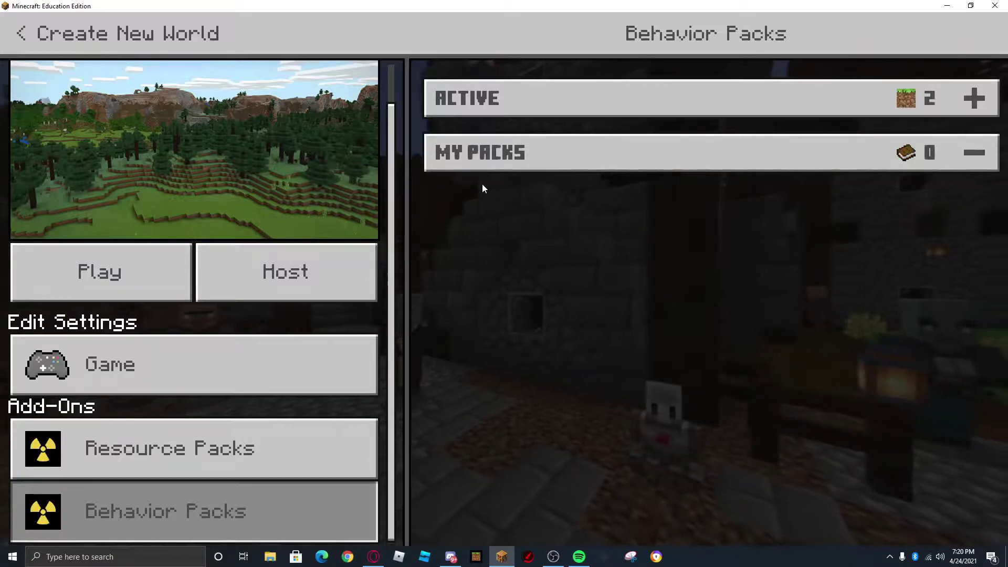
# - Return to the game settings, start the world in single play and move forward over the treetops with a jump
pyautogui.click(161, 347)
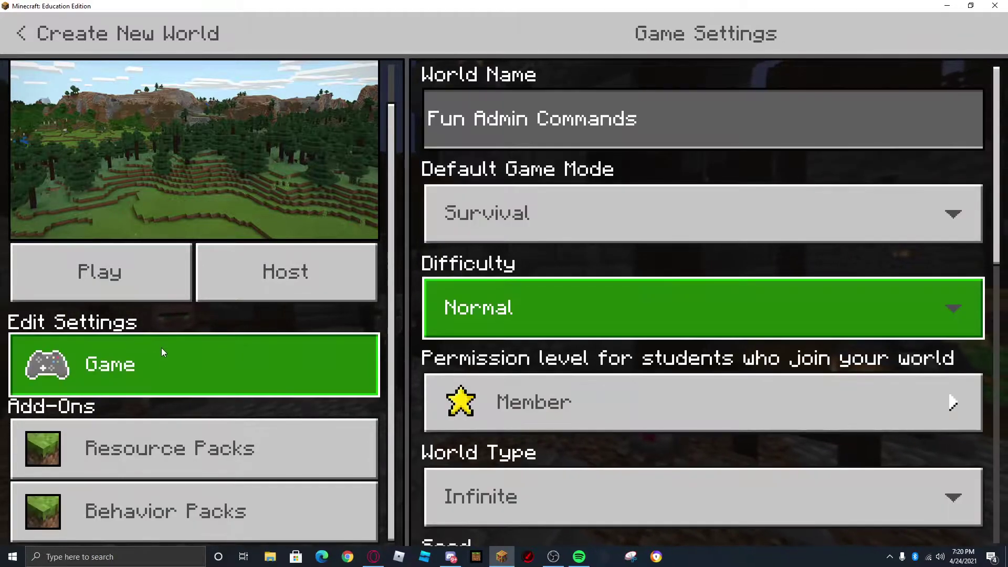
pyautogui.click(112, 279)
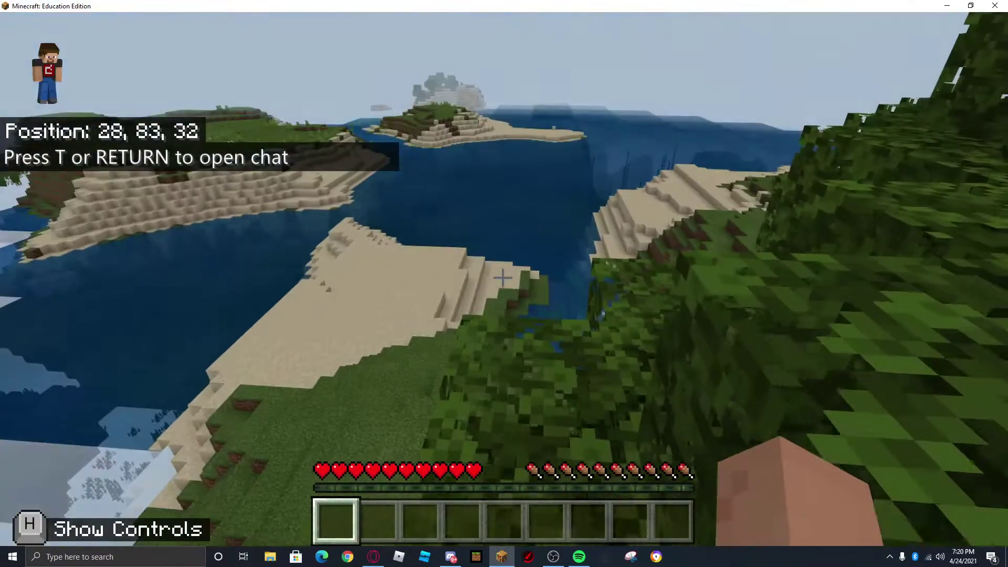
pyautogui.press('w')
# - Drop from the treetops onto the grass and open Code Builder in split view beside the game
pyautogui.press('w')
pyautogui.press('space')
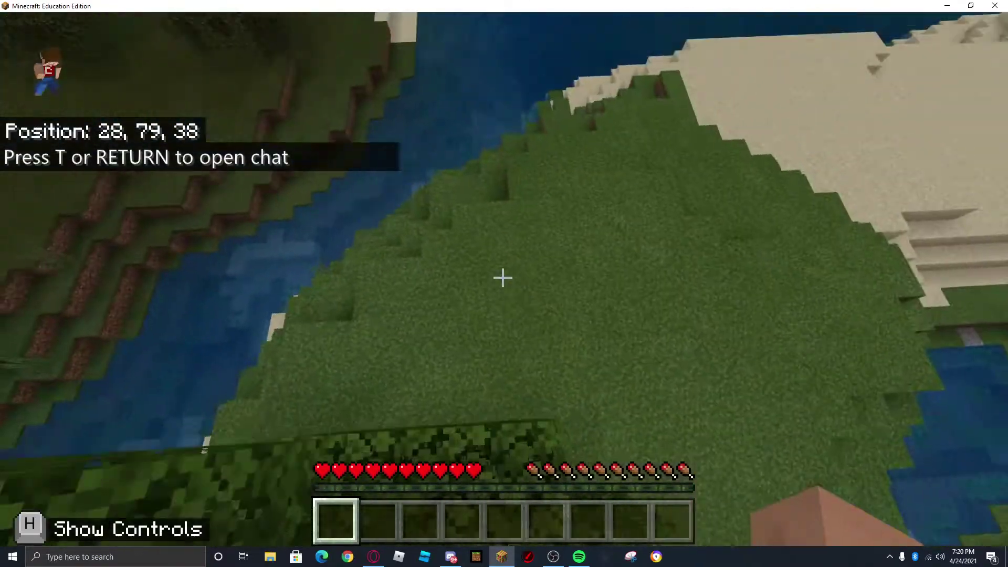
pyautogui.press('w')
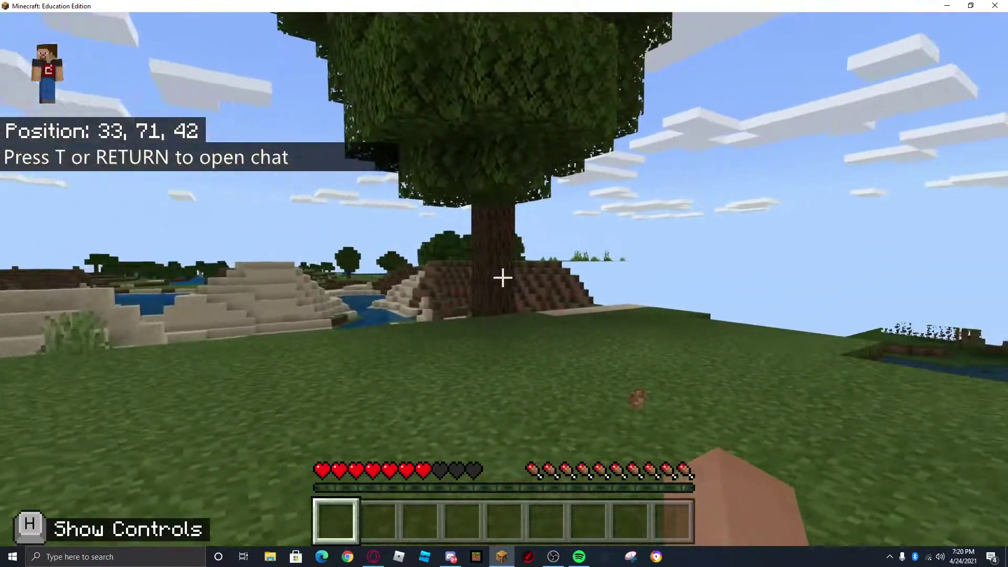
pyautogui.press('a')
pyautogui.press('w')
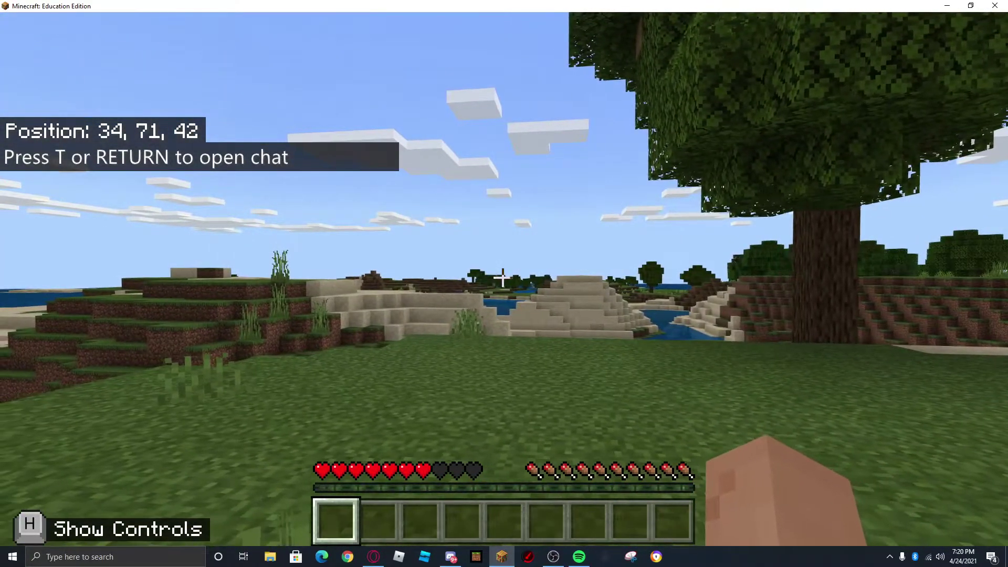
pyautogui.press('Escape')
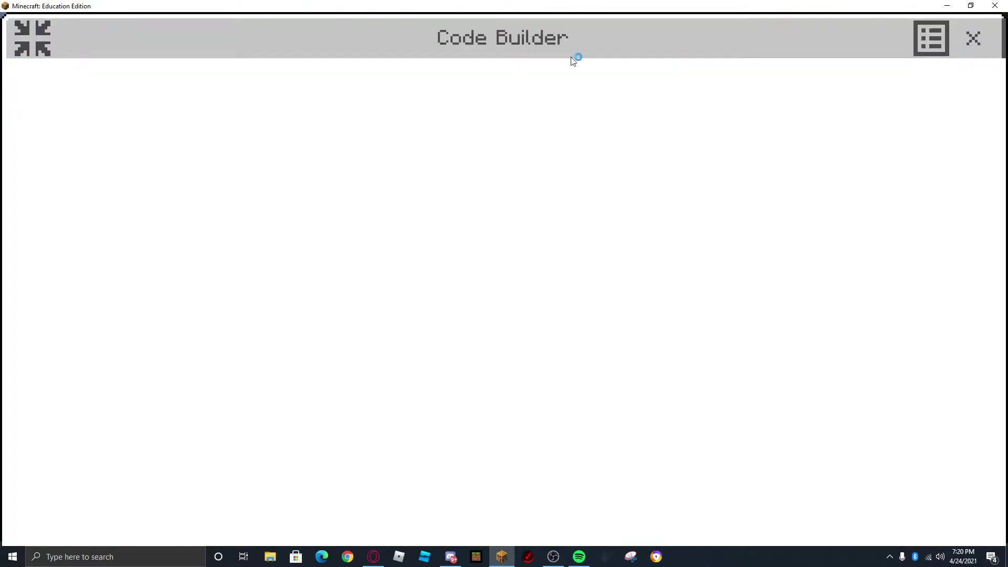
pyautogui.click(31, 34)
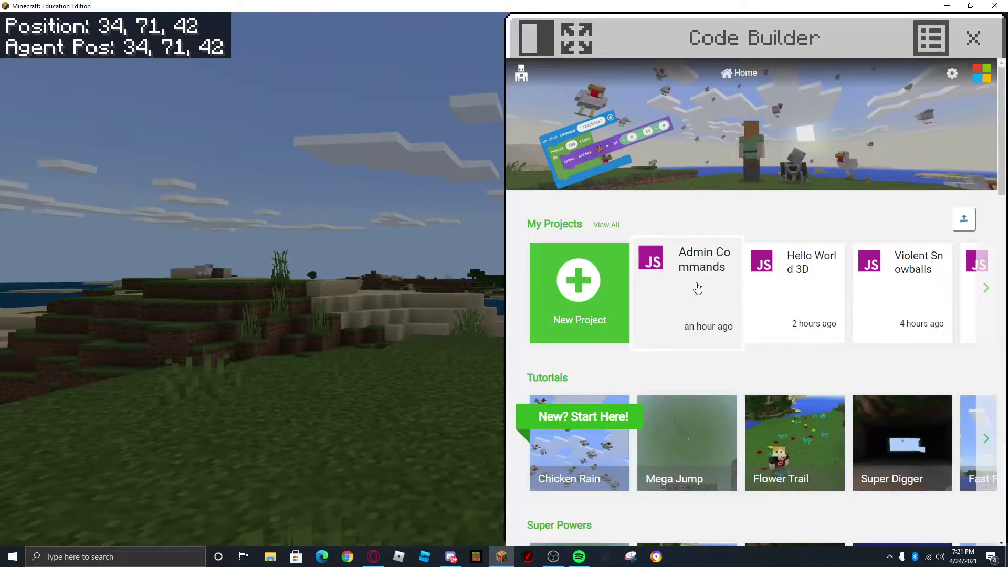
# - Import the script file minecraft-Admin-Commands v3.mkcd from the Downloads folder into Code Builder
pyautogui.click(968, 218)
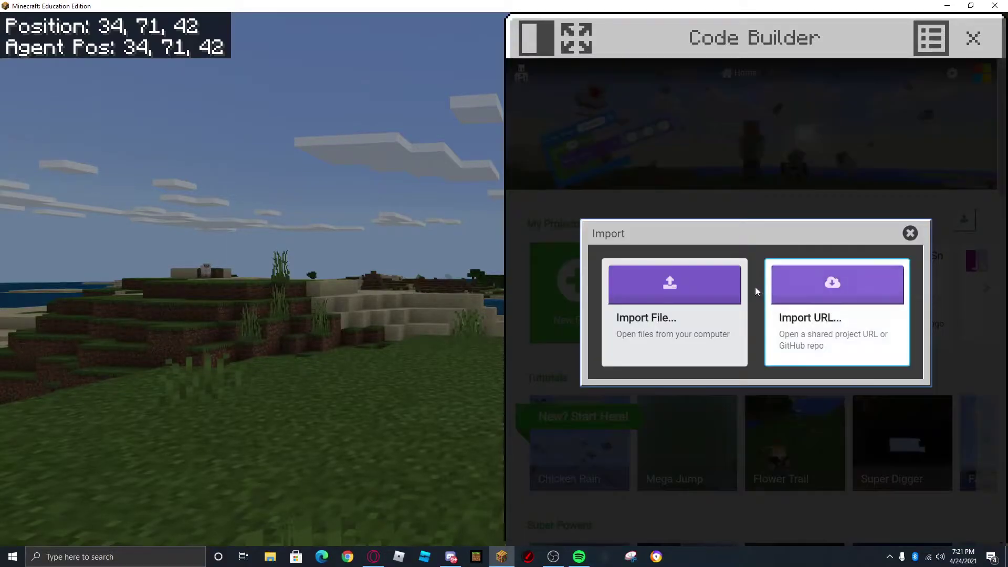
pyautogui.click(677, 285)
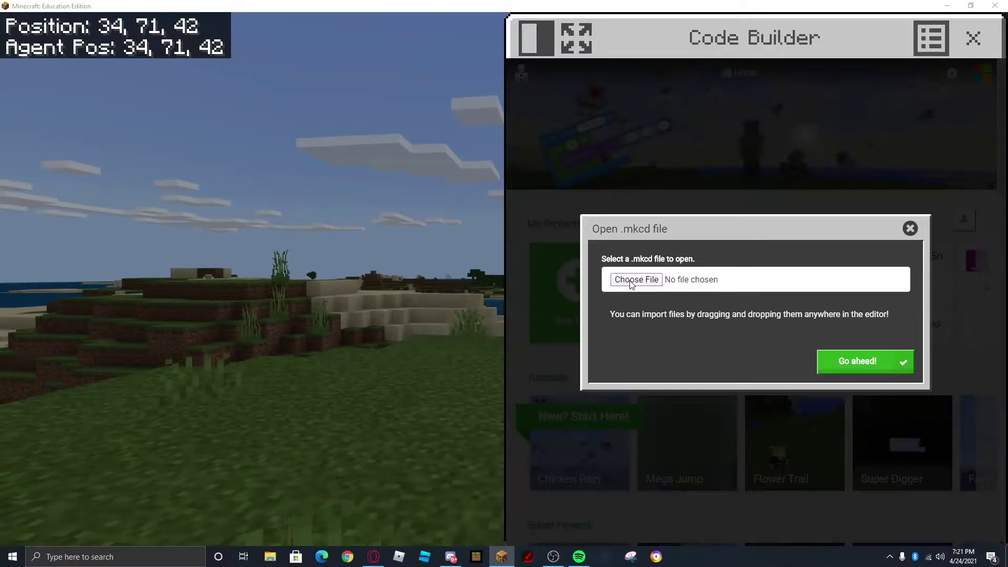
pyautogui.click(636, 280)
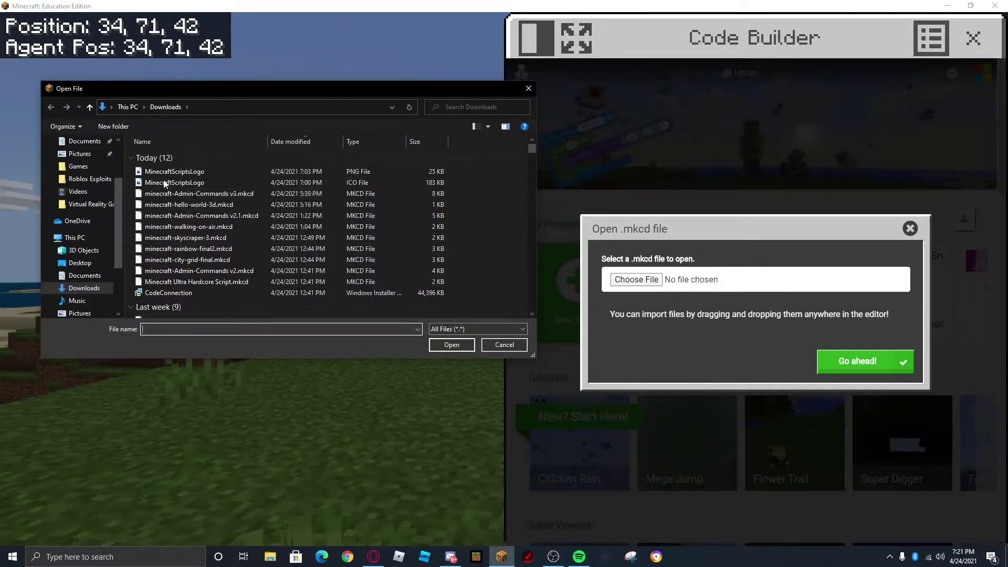
pyautogui.click(207, 194)
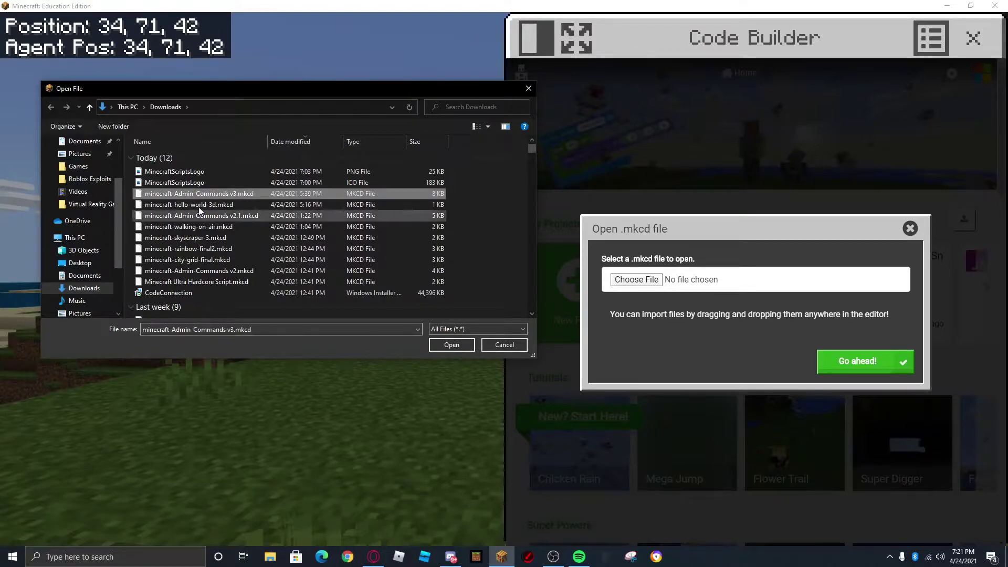
pyautogui.click(449, 344)
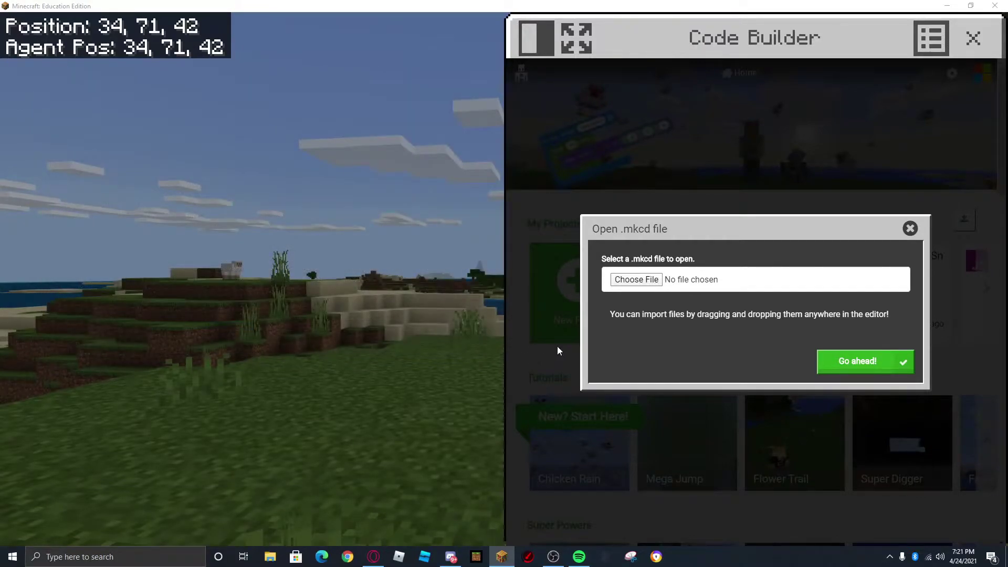
pyautogui.click(867, 367)
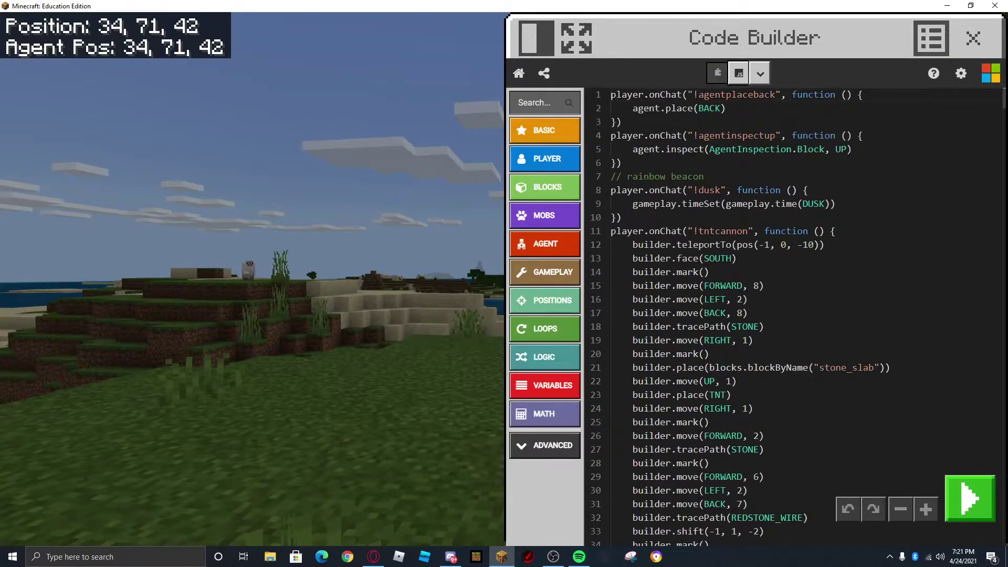
# - Skim the imported admin commands script down to its last line and back, and run it
pyautogui.moveTo(1005, 104); pyautogui.dragTo(1005, 542)
pyautogui.scroll(2, 755, 352)
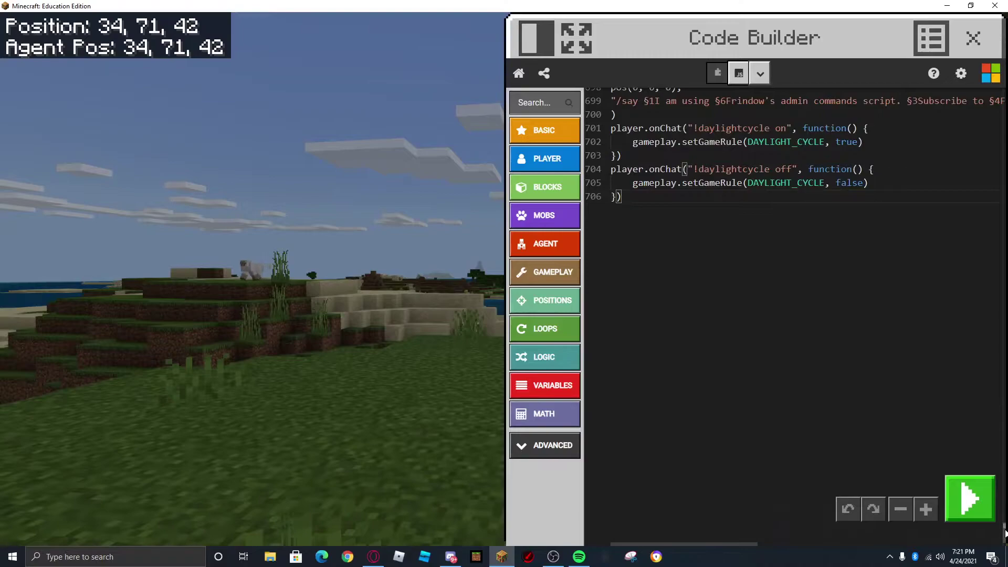
pyautogui.moveTo(1005, 533); pyautogui.dragTo(1005, 94)
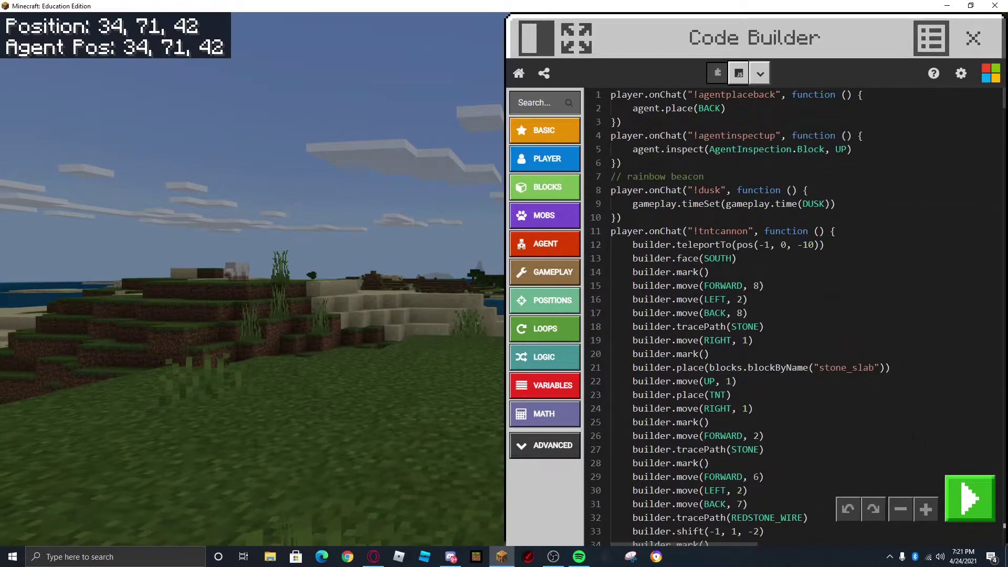
pyautogui.click(969, 498)
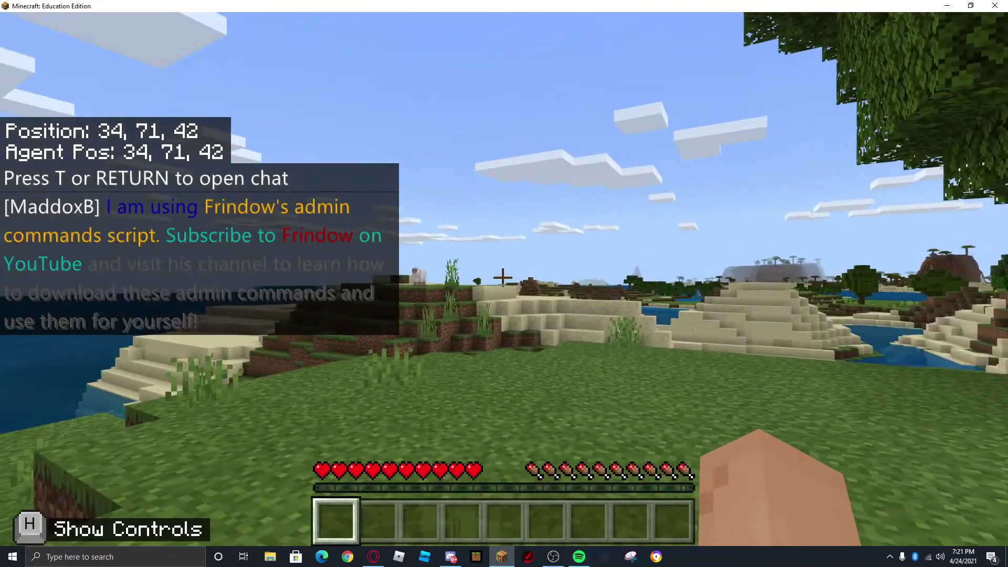
# - Walk around the grassy hilltop near the agent, with a jump, to look over the surroundings
pyautogui.press('w')
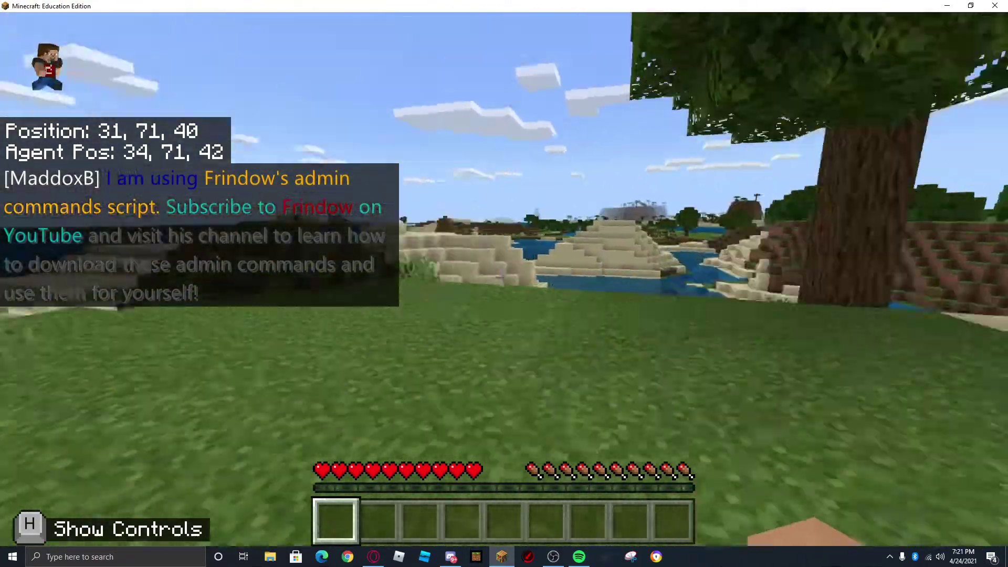
pyautogui.press('w')
pyautogui.press('space')
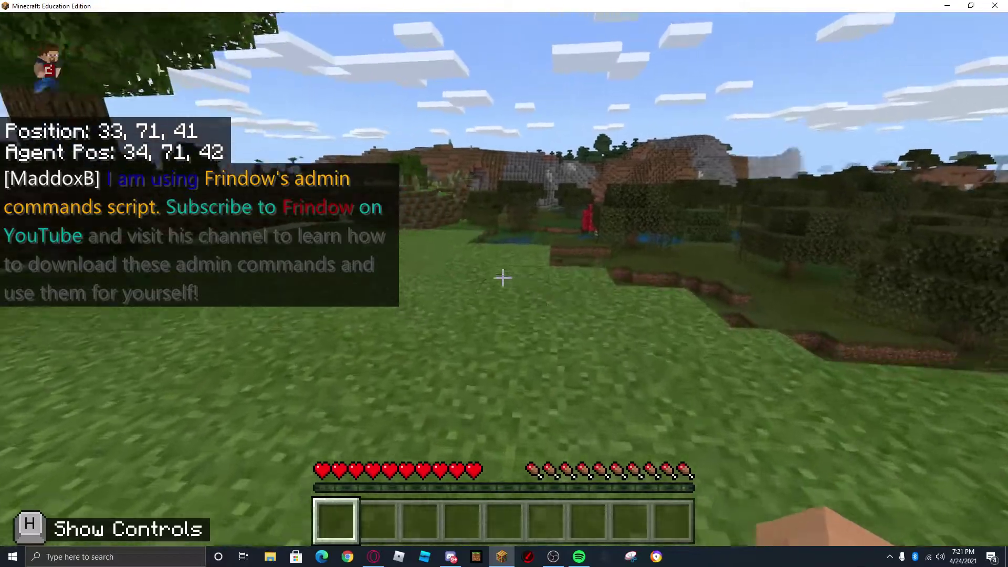
pyautogui.press('w')
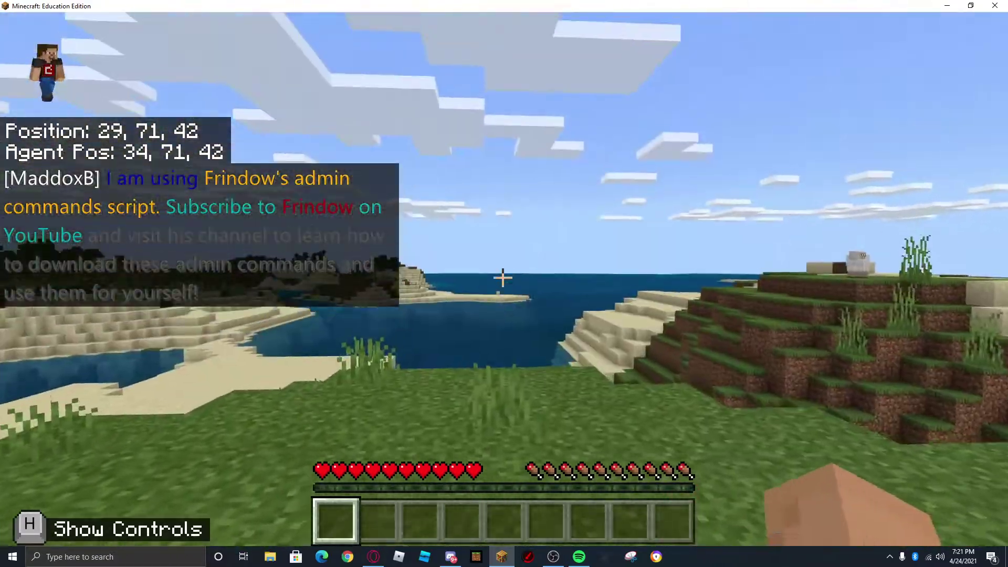
pyautogui.press('w')
pyautogui.press('a')
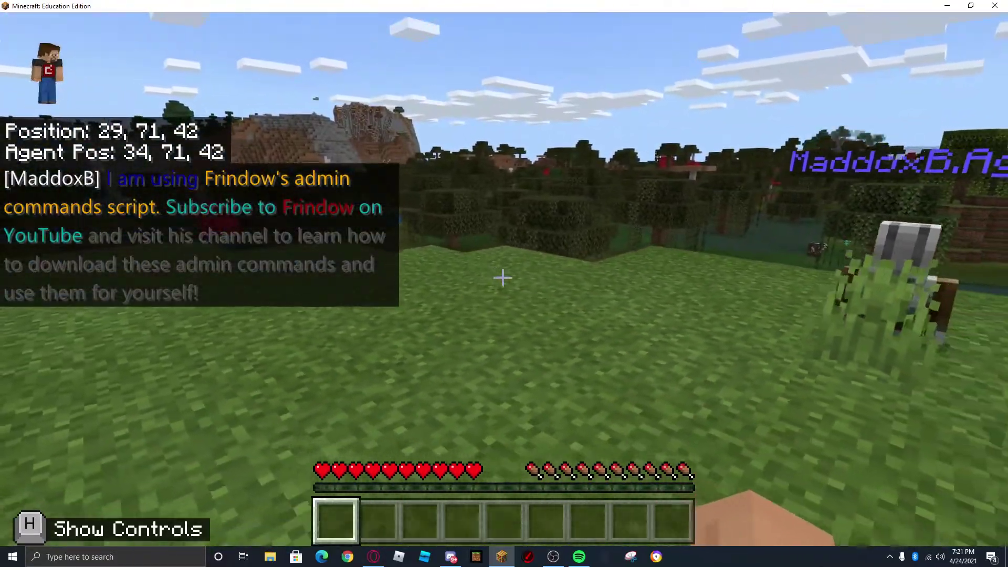
# - Switch to the browser and review the command list on the Minecraft Admin Commands page of minecraftscripts.org
pyautogui.press('Escape')
pyautogui.click(374, 555)
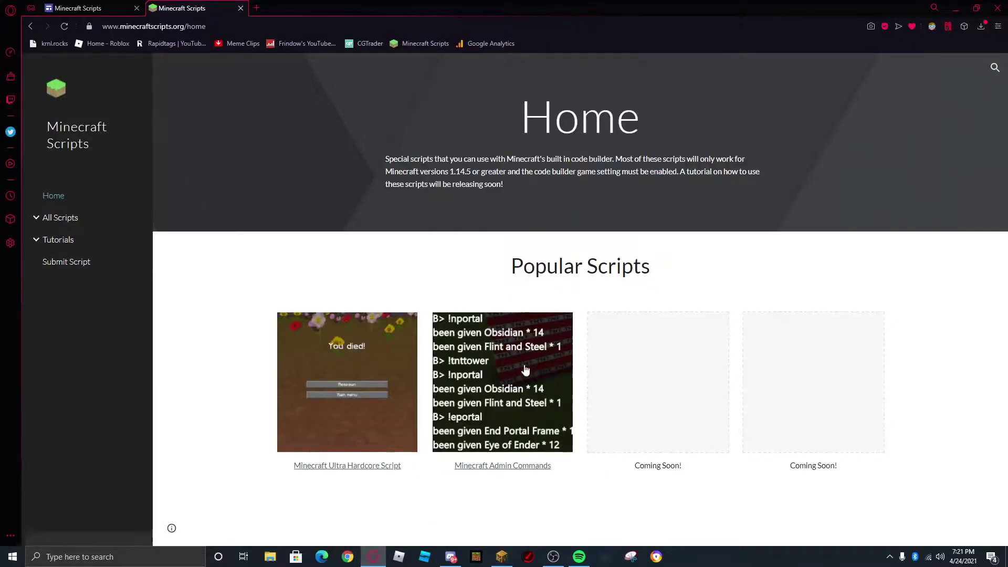
pyautogui.scroll(-15, 517, 294)
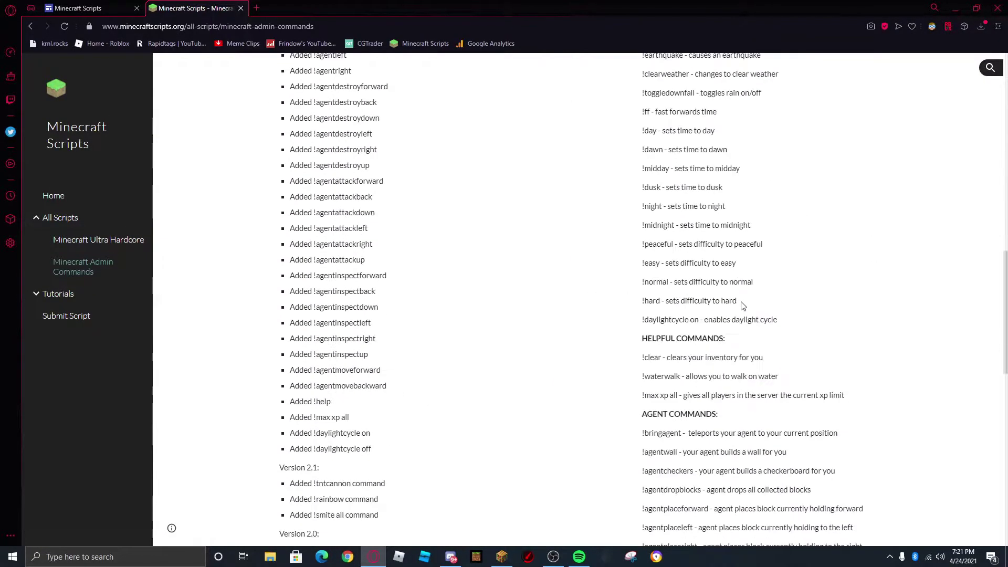
pyautogui.scroll(-3, 682, 409)
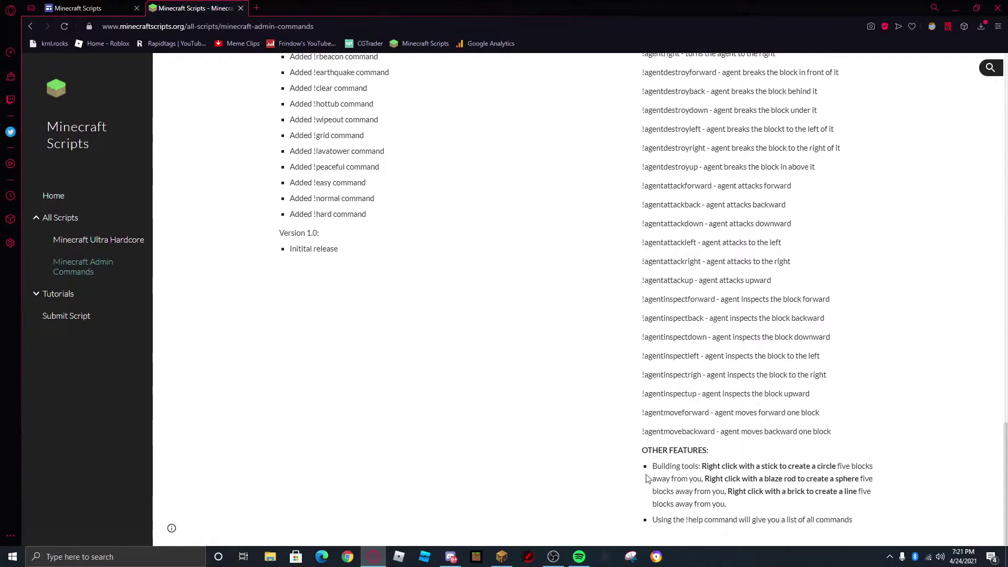
pyautogui.scroll(10, 647, 479)
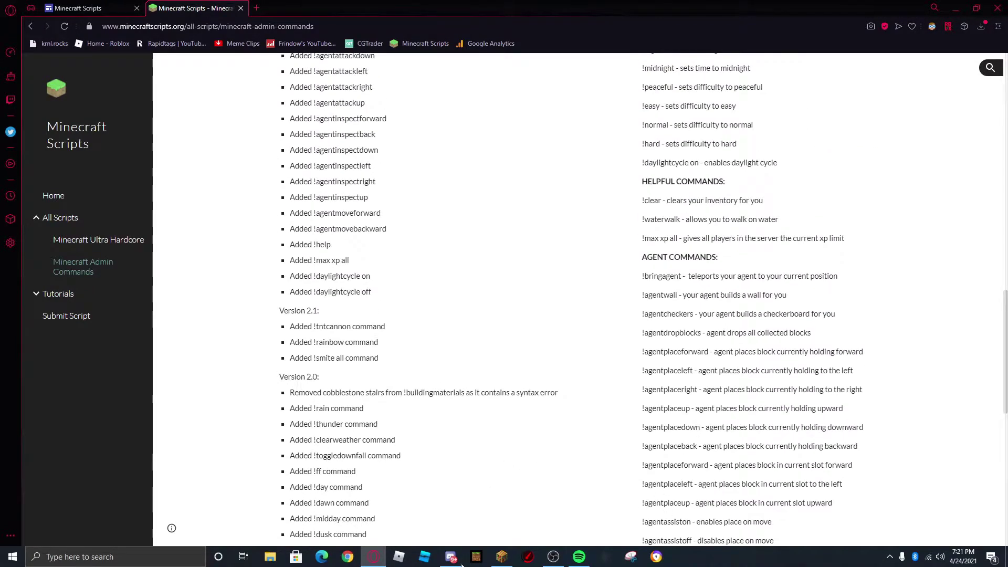
# - Switch back to Minecraft: Education Edition and send the chat command !tntcannon
pyautogui.click(502, 556)
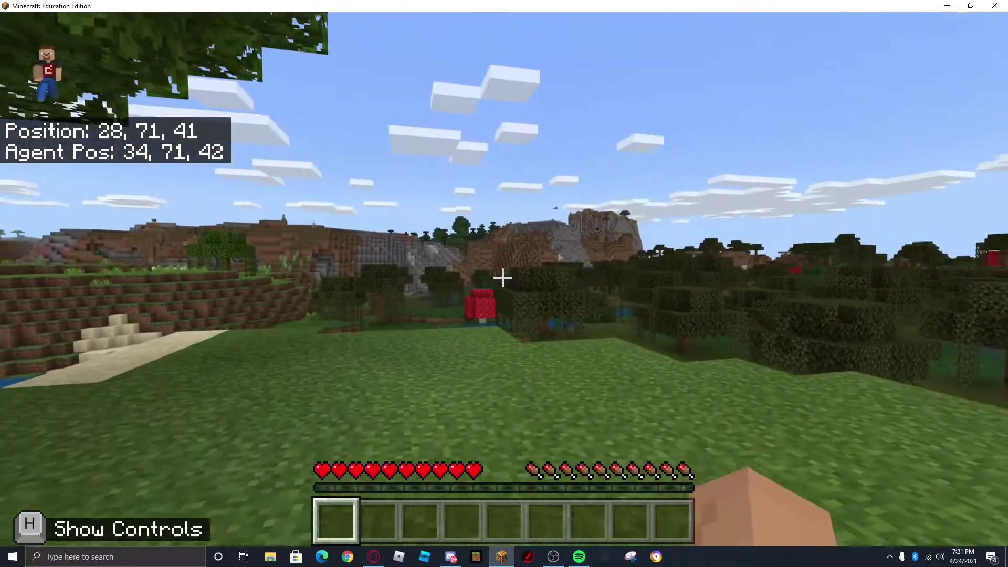
pyautogui.write('t!tntcan')
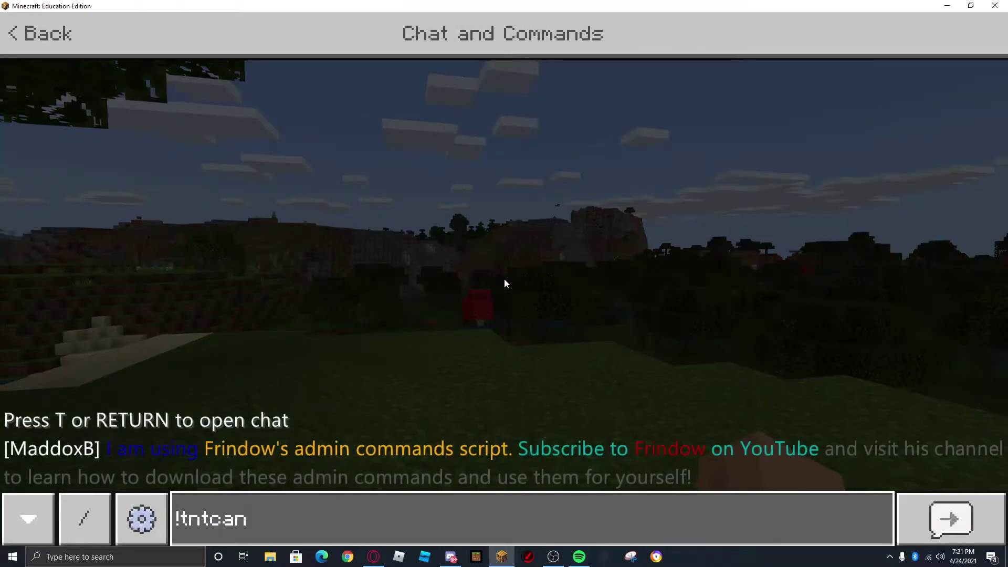
pyautogui.write('non')
pyautogui.press('Return')
# - Fire the TNT cannon with its lever and walk alongside it to watch the explosion
pyautogui.press('w')
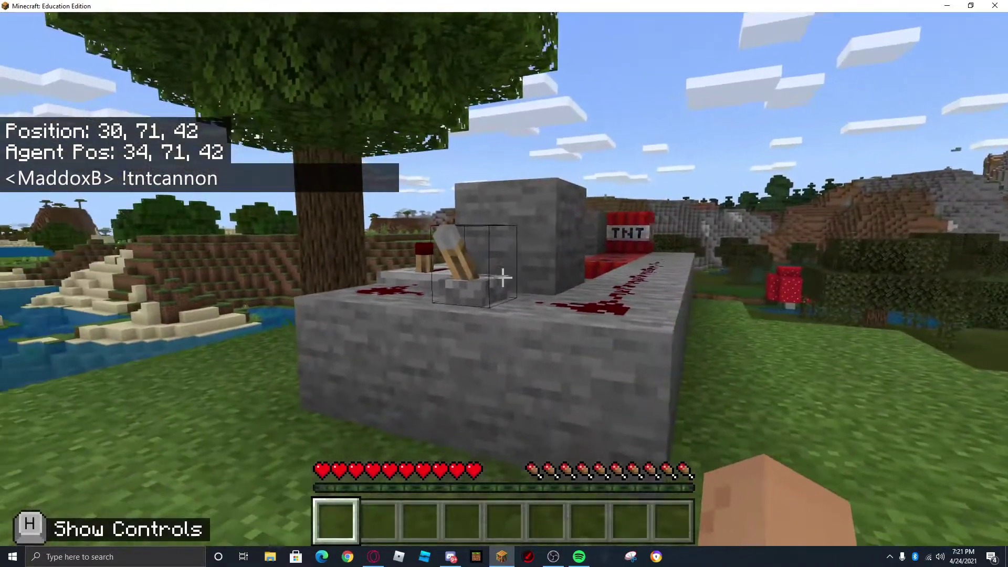
pyautogui.rightClick(503, 278)
pyautogui.rightClick(502, 278)
pyautogui.press('d')
pyautogui.press('w')
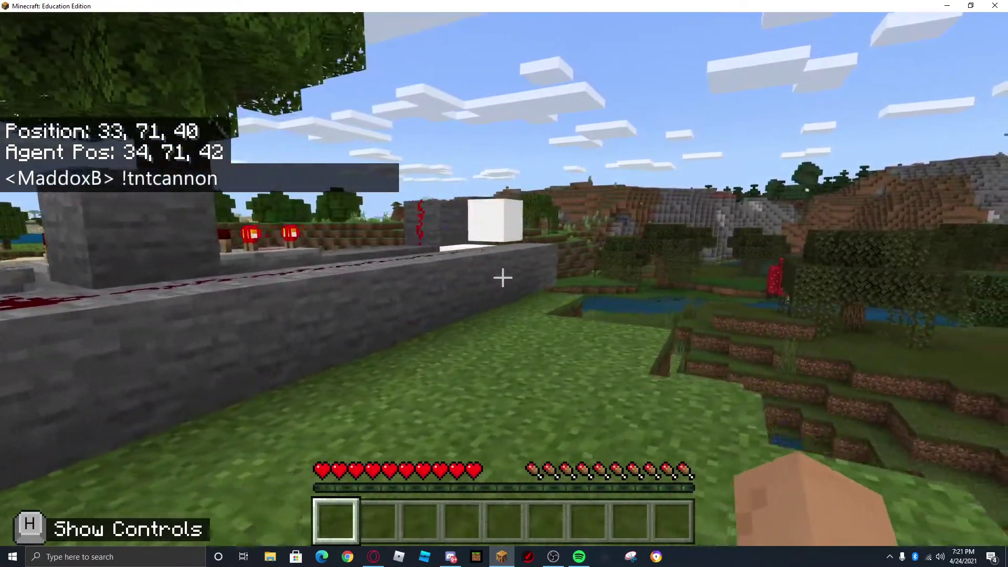
pyautogui.press('d')
pyautogui.press('w')
pyautogui.press('a')
pyautogui.press('s')
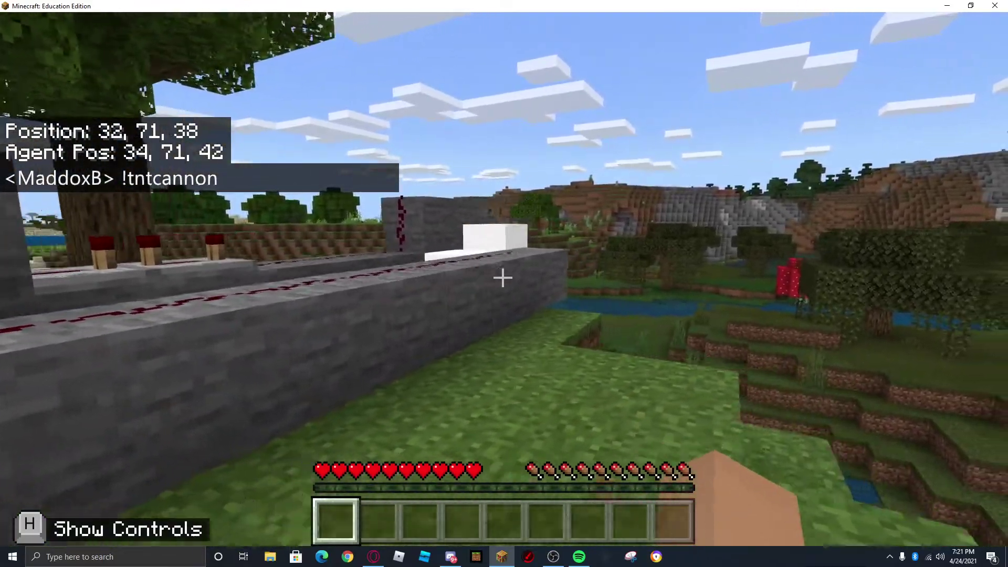
pyautogui.press('w')
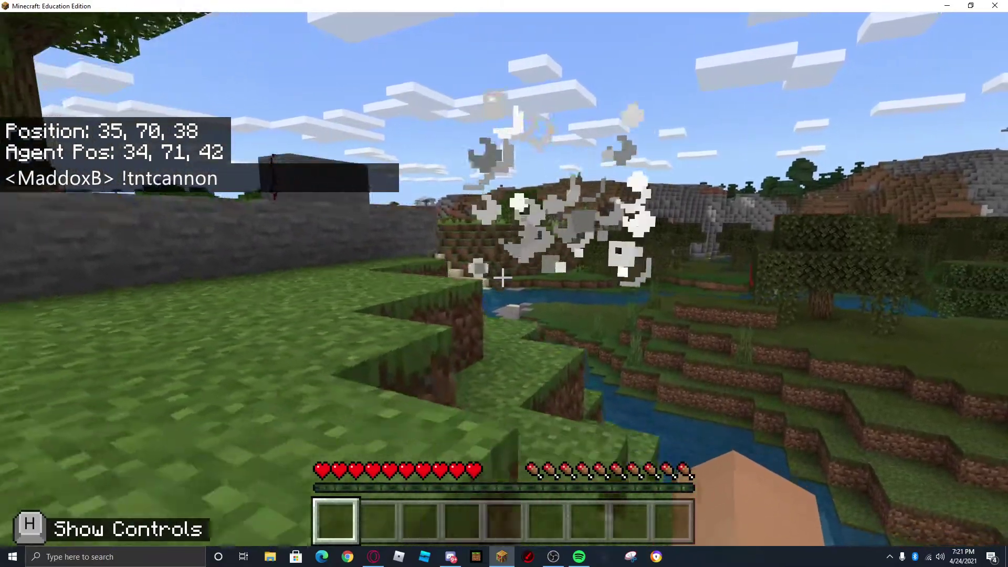
pyautogui.press('w')
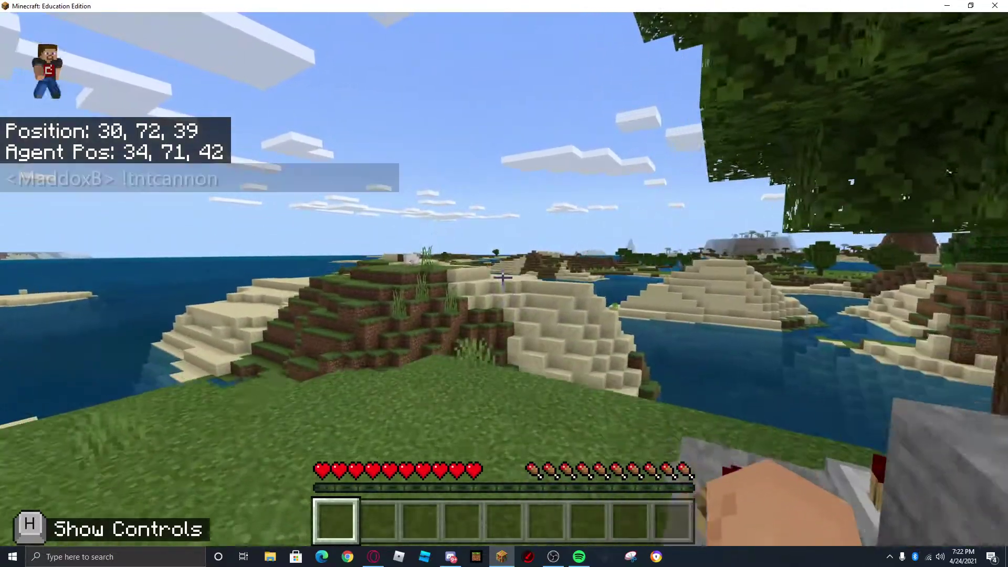
# - Return to the cannon's lever, reopen Code Builder, look over the start of the script and run it again
pyautogui.press('w')
pyautogui.press('c')
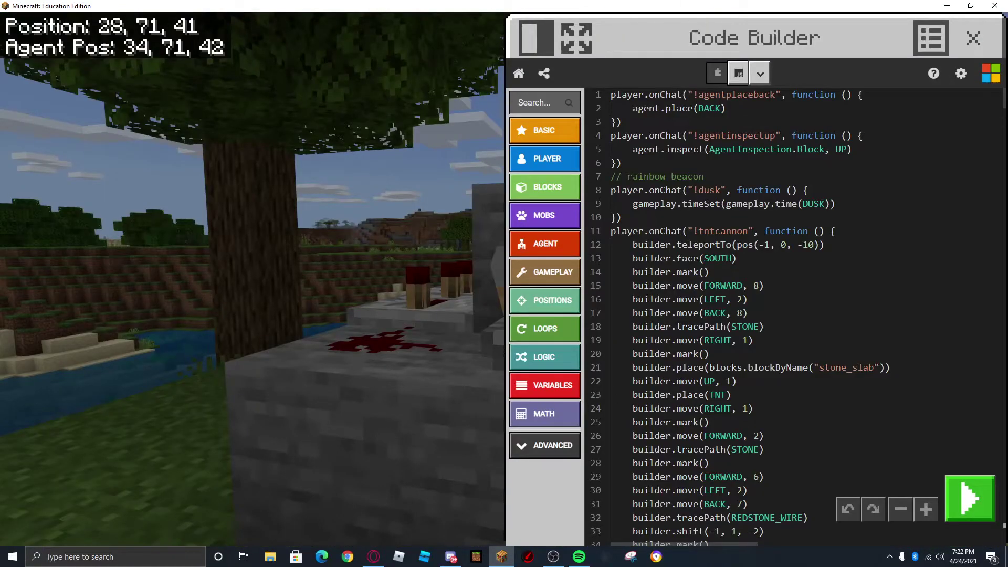
pyautogui.scroll(-5, 831, 183)
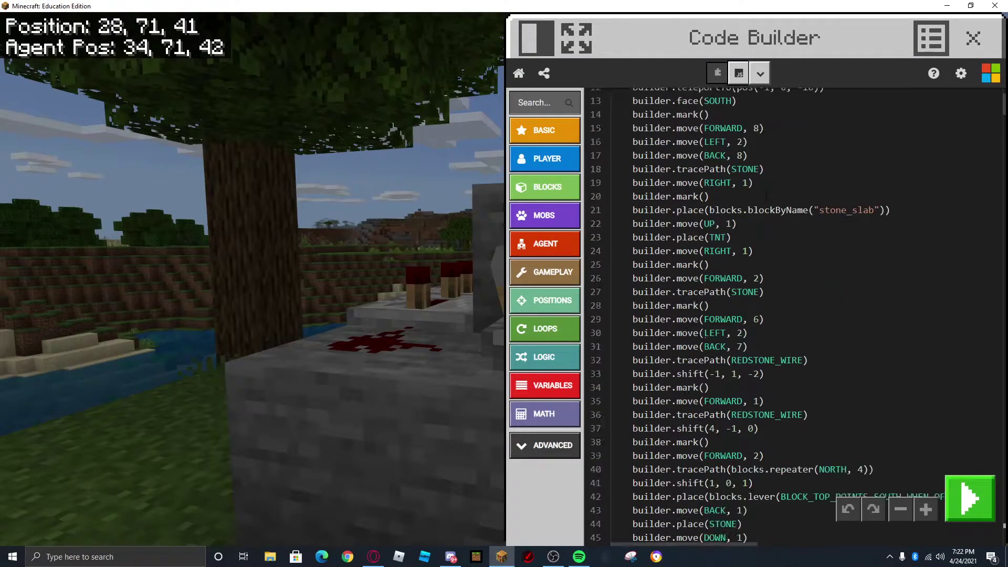
pyautogui.scroll(4, 893, 341)
pyautogui.scroll(1, 969, 498)
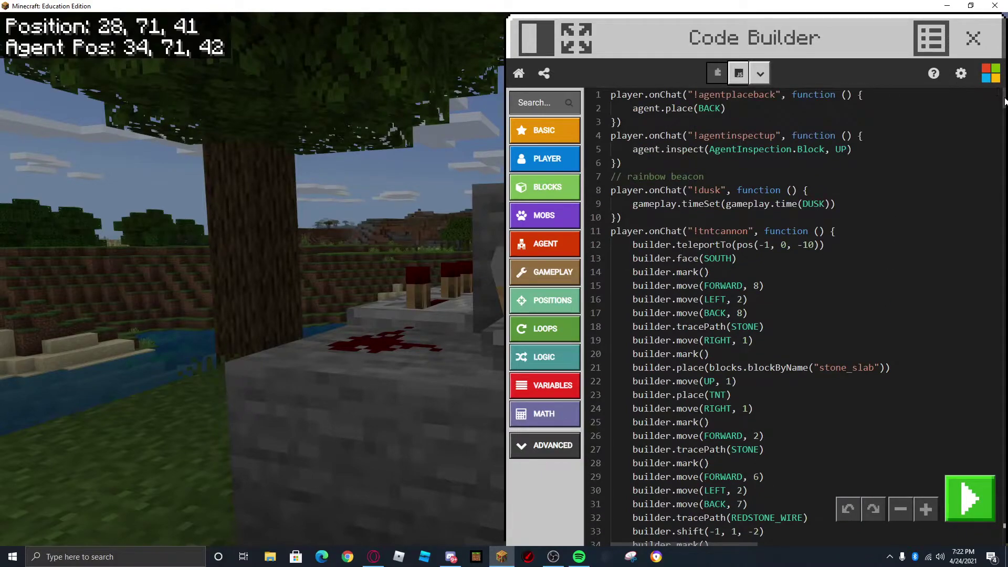
pyautogui.scroll(-1, 1004, 101)
pyautogui.scroll(1, 1005, 101)
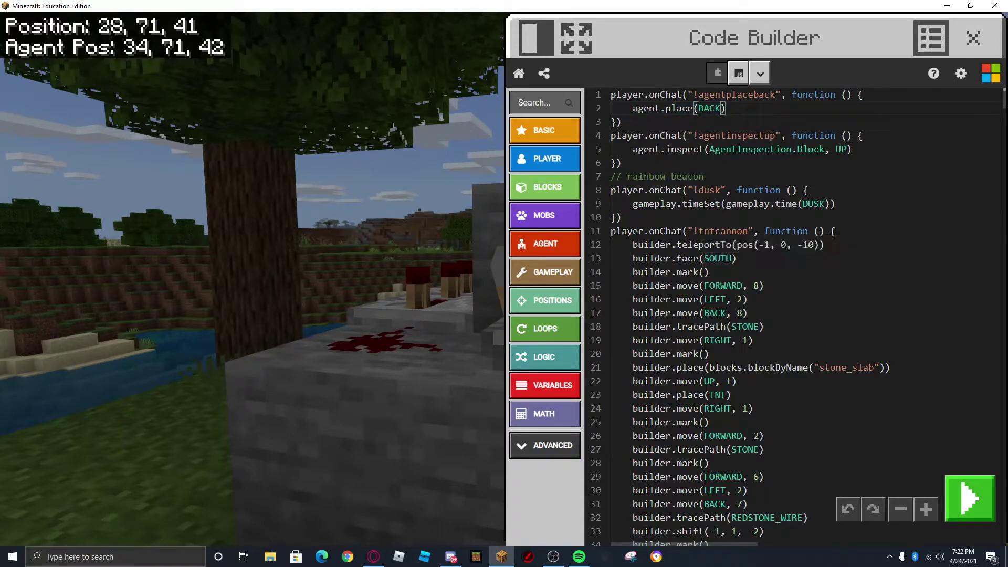
pyautogui.click(969, 498)
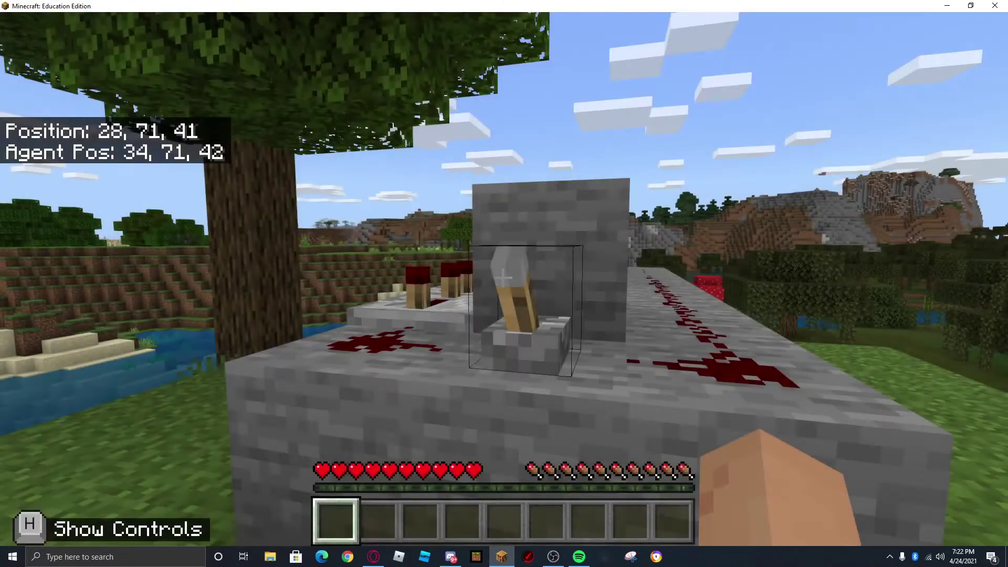
# - Send the chat command !dusk and walk across the grass facing the setting sun
pyautogui.write('t!dusk')
pyautogui.press('Return')
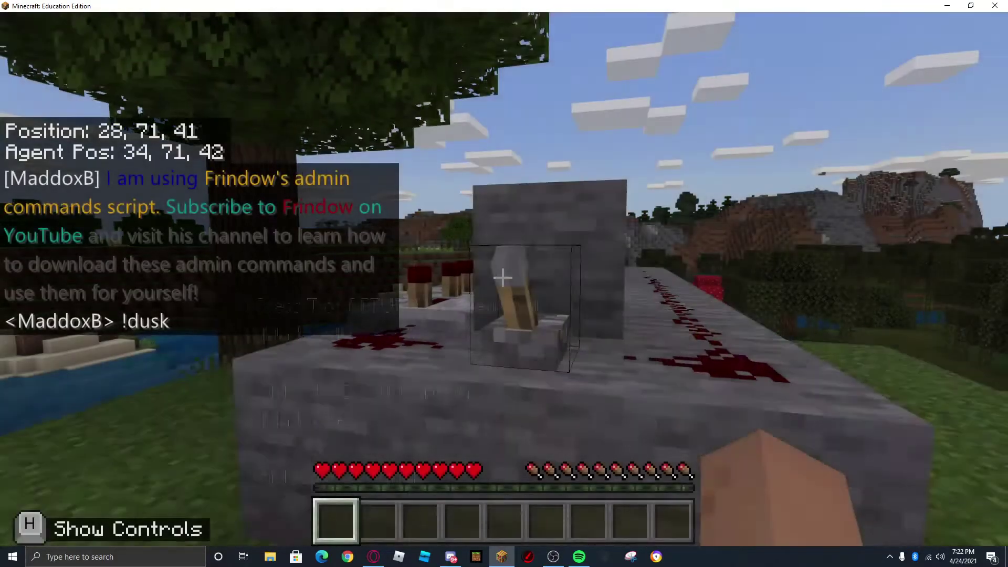
pyautogui.press('w')
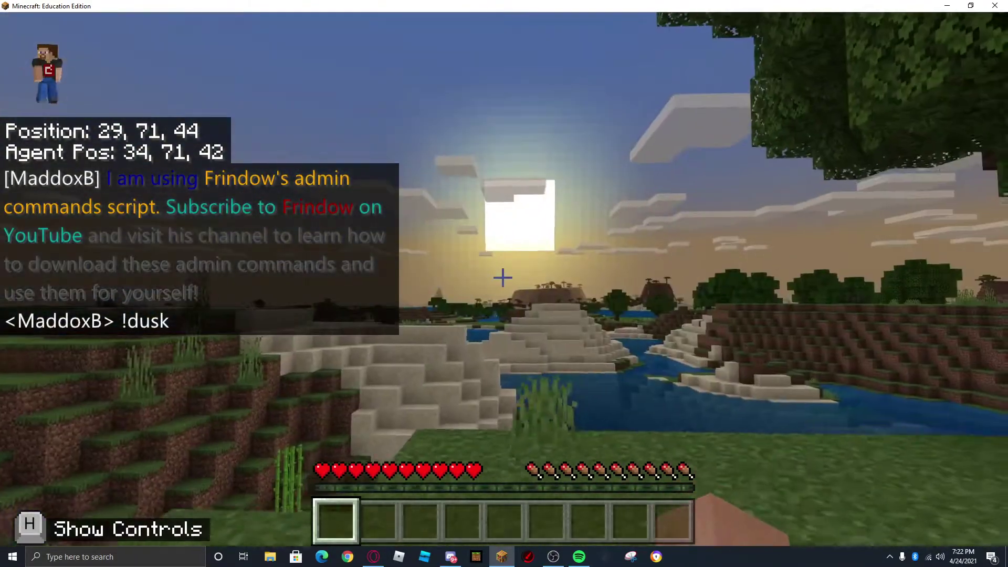
# - Walk over to the agent, send the chat command !agentmoveforward and walk around it to see its new spot
pyautogui.press('w')
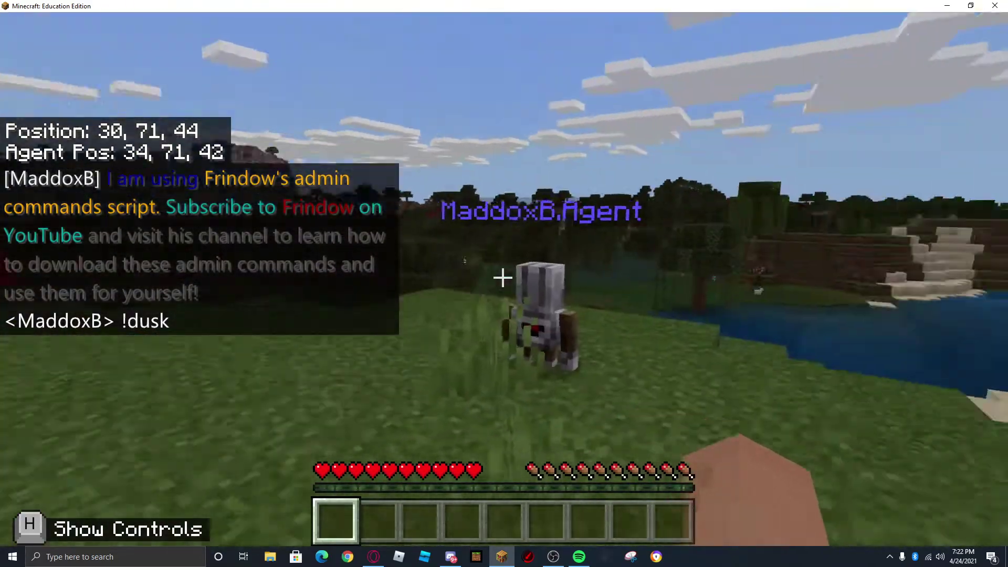
pyautogui.write('t!agen')
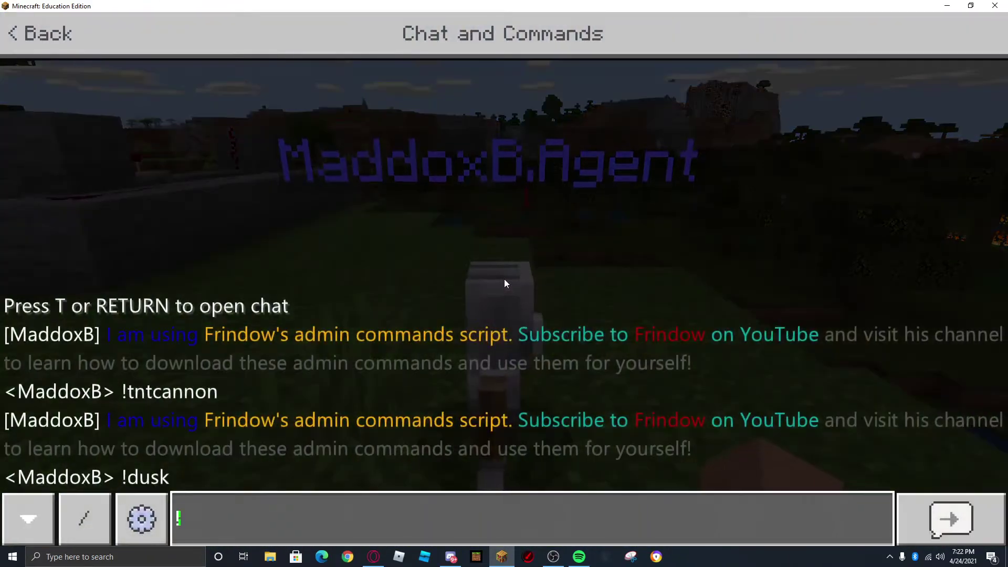
pyautogui.write('tmoveforw')
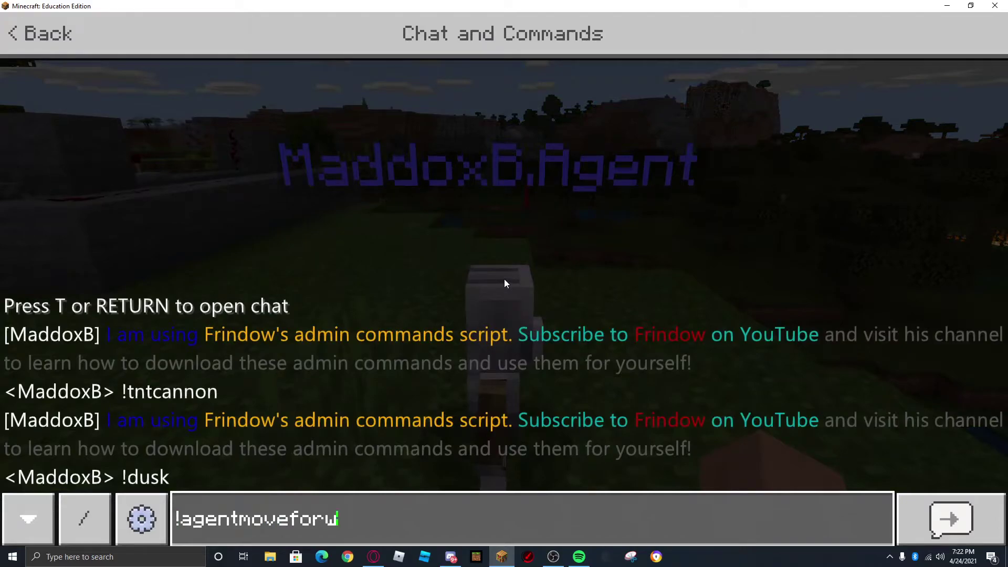
pyautogui.write('ard')
pyautogui.press('Return')
pyautogui.press('Escape')
pyautogui.press('w')
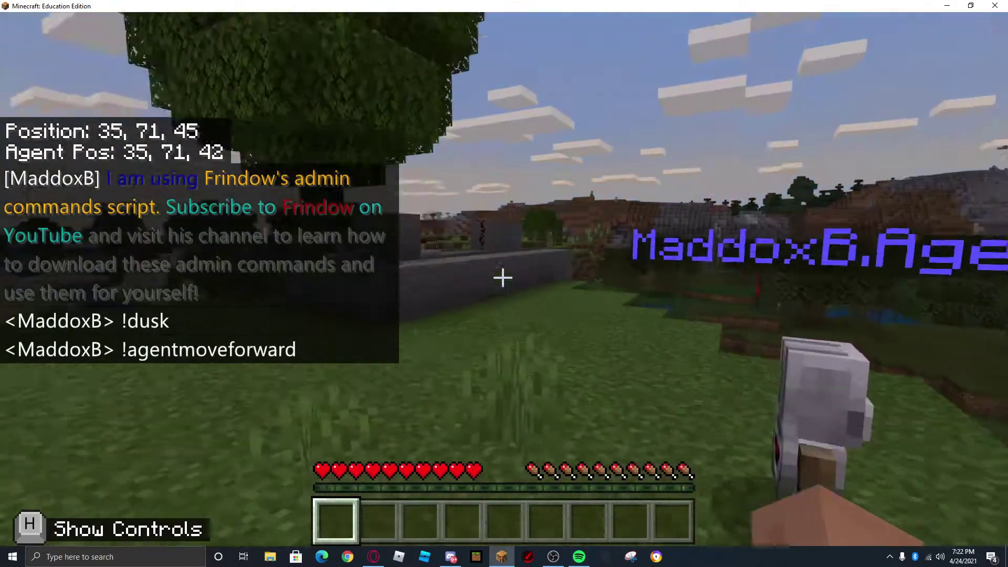
# - Reopen Code Builder, look over the start of the script and run it once more
pyautogui.press('c')
pyautogui.scroll(-3, 788, 315)
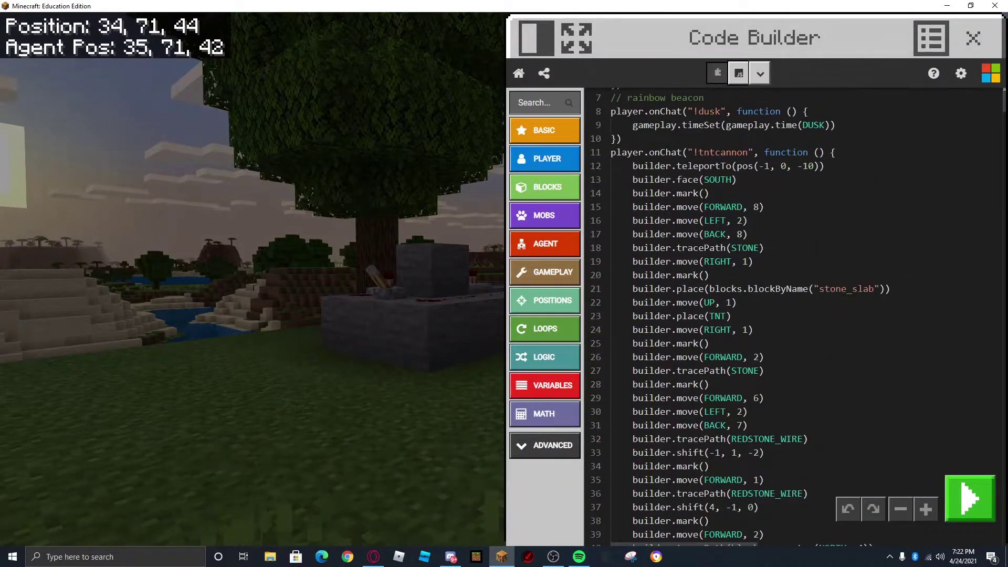
pyautogui.scroll(-3, 787, 315)
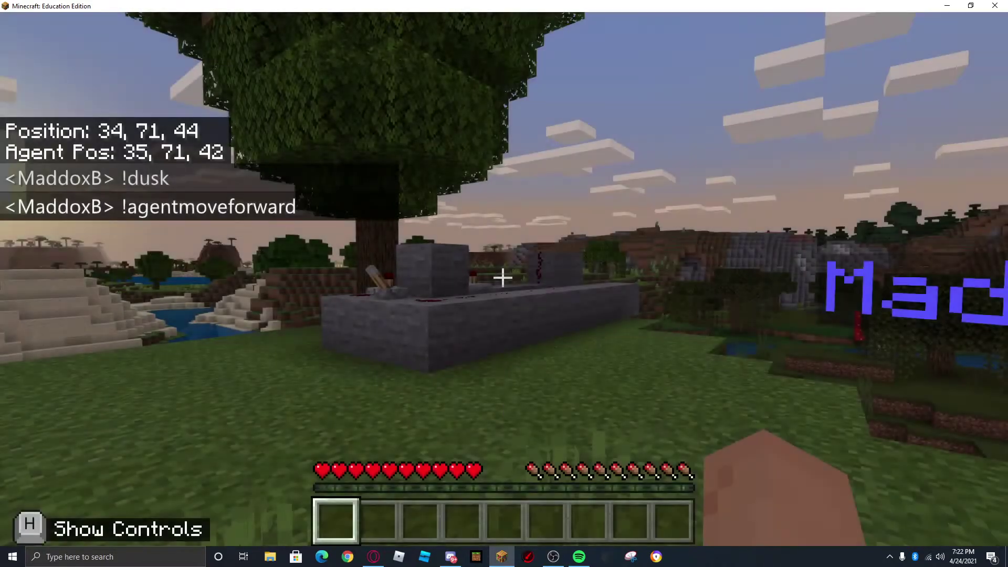
# - Step away from the agent in third-person view, send the chat command !smite all and respawn
pyautogui.press('w')
pyautogui.press('F5')
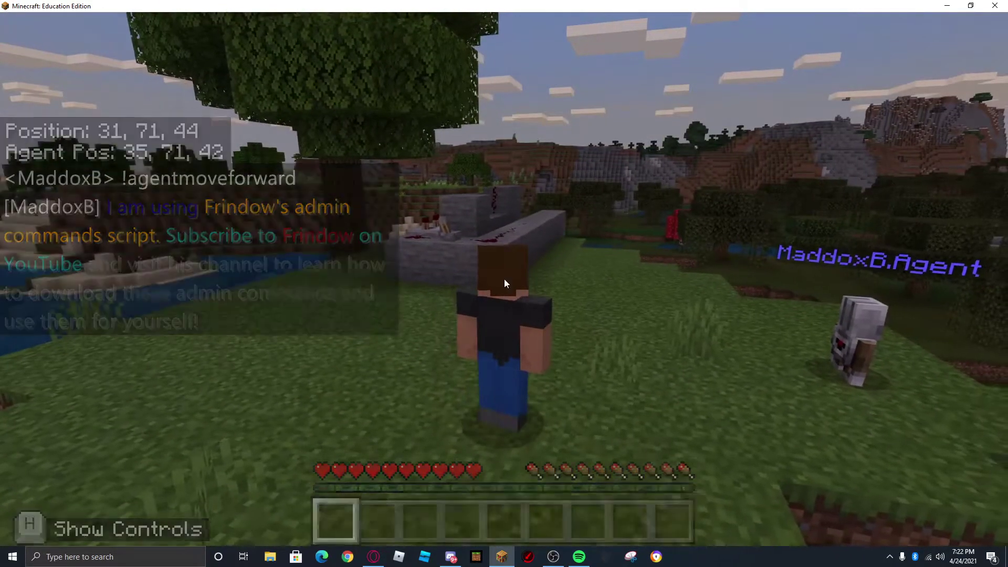
pyautogui.write('t!')
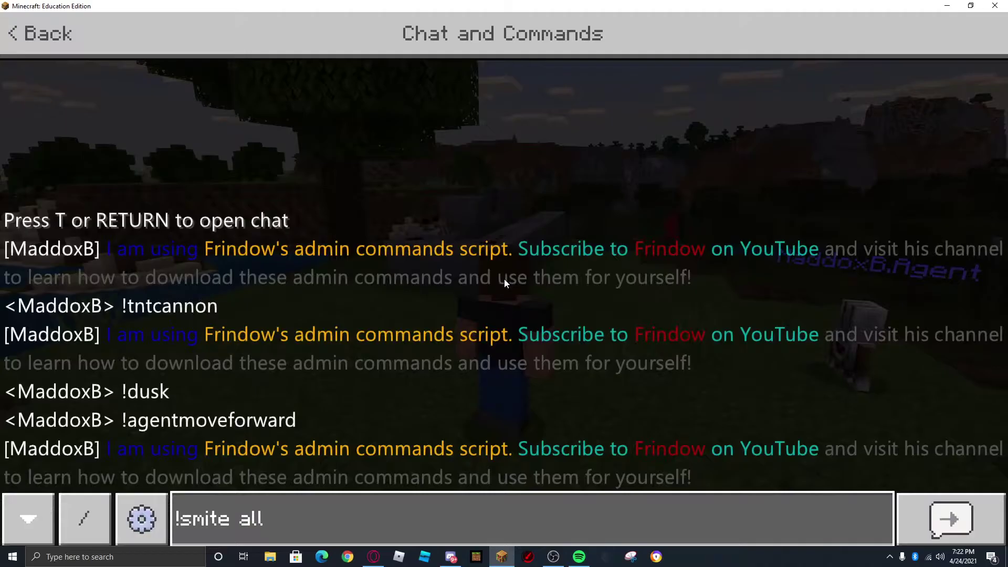
pyautogui.write('smite all')
pyautogui.press('Return')
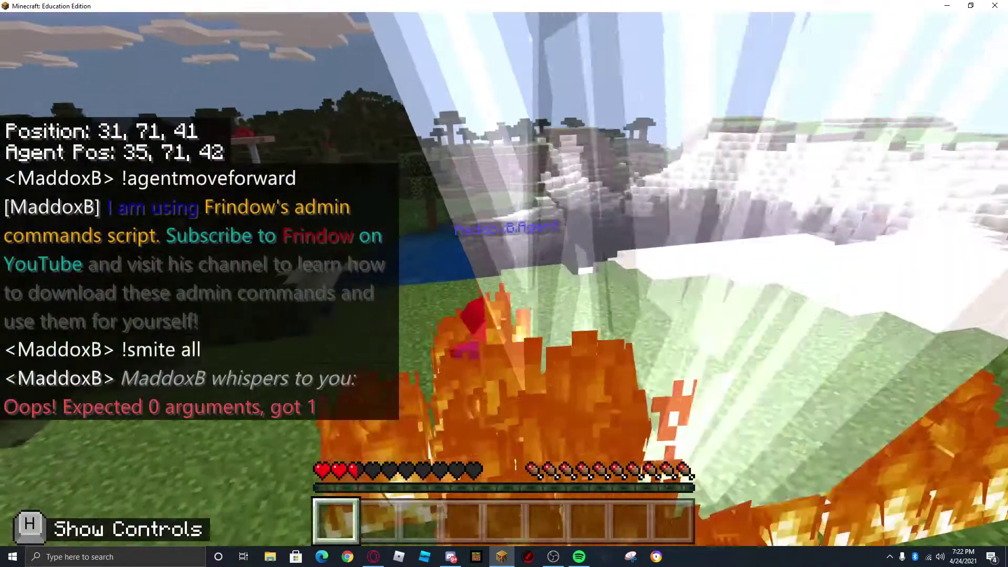
pyautogui.click(386, 289)
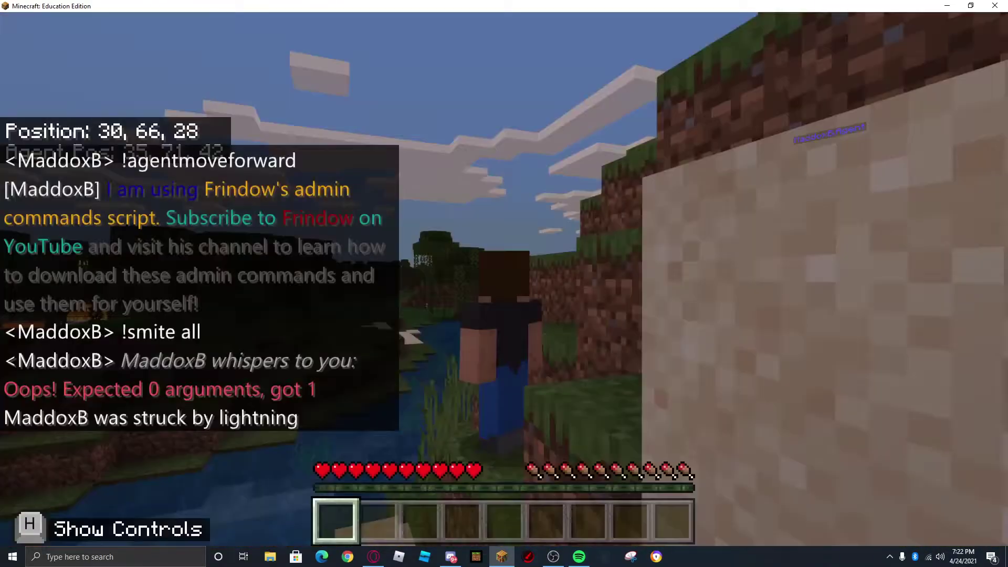
# - Climb the dirt slope from the respawn point and return the camera to first-person view
pyautogui.press('w')
pyautogui.press('space')
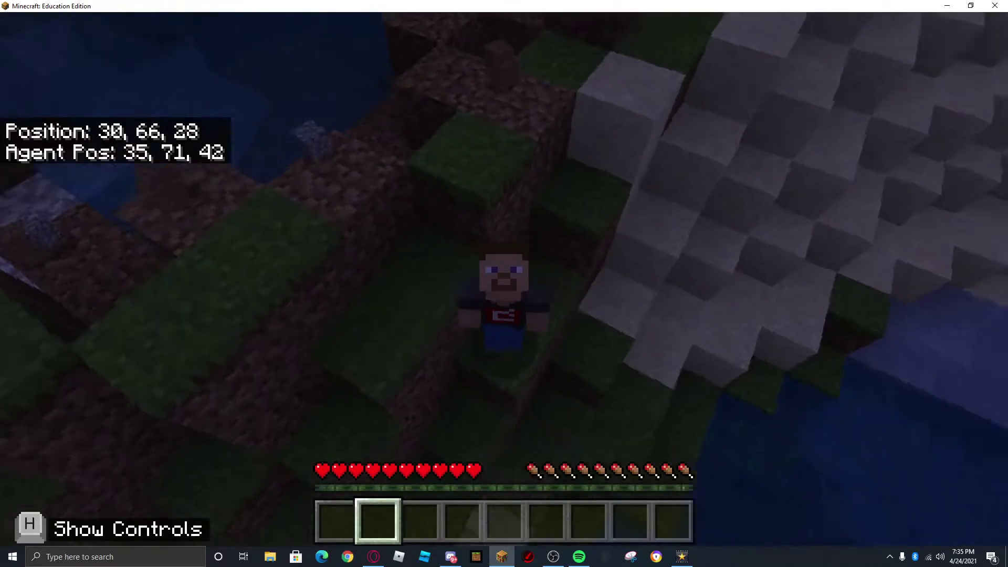
pyautogui.press('w')
pyautogui.press('space')
pyautogui.press('space')
pyautogui.press('F5')
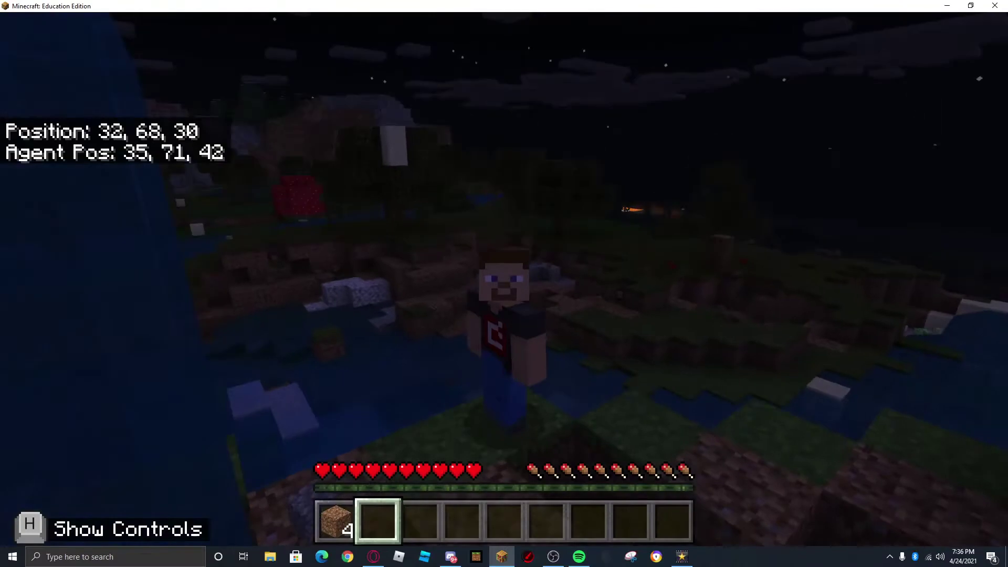
pyautogui.press('F5')
pyautogui.press('w')
# - Select the empty third hotbar slot and walk past the agent down onto the stone ground by the water
pyautogui.press('w')
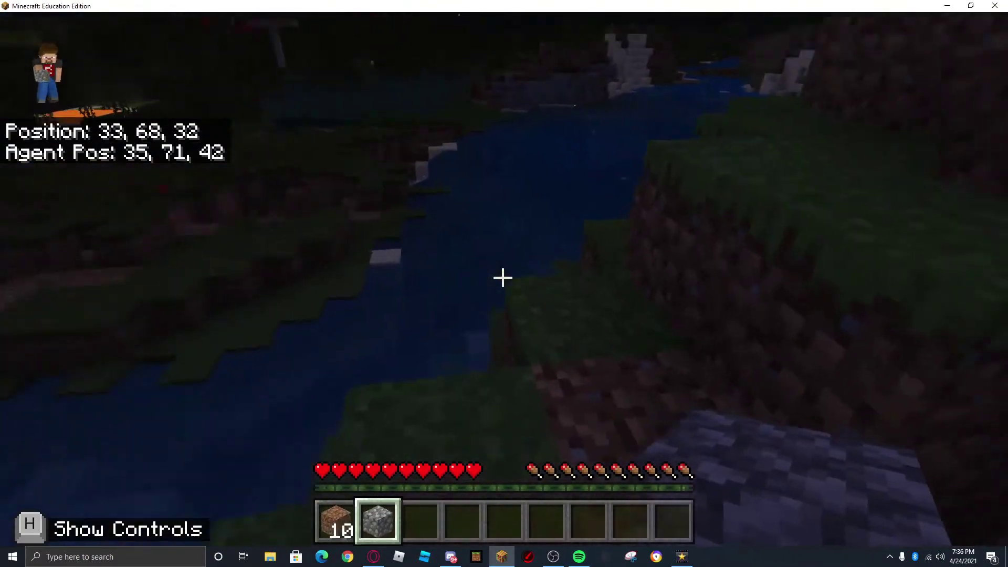
pyautogui.press('3')
pyautogui.press('w')
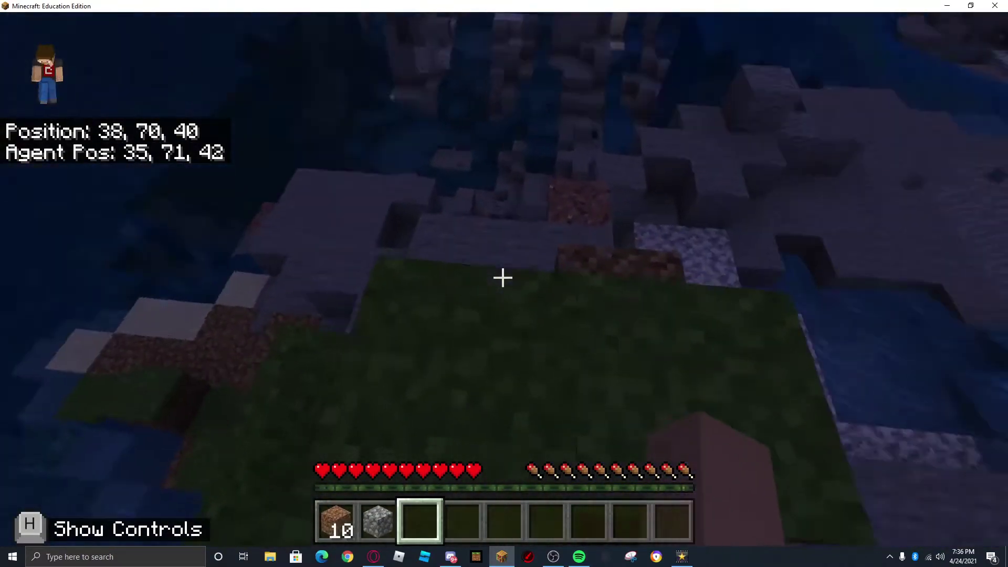
pyautogui.press('w')
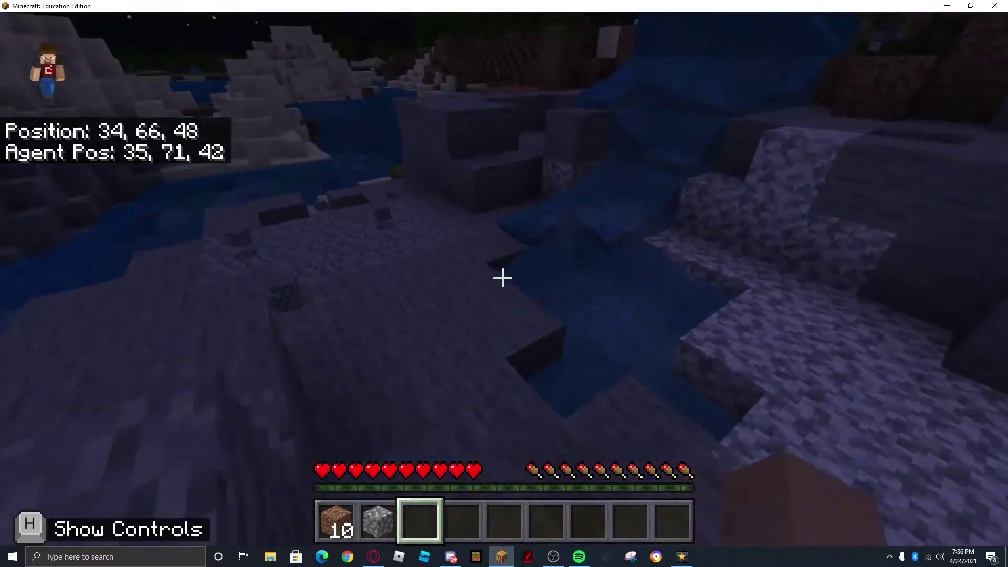
pyautogui.press('F5')
pyautogui.press('F5')
pyautogui.press('F5')
pyautogui.press('w')
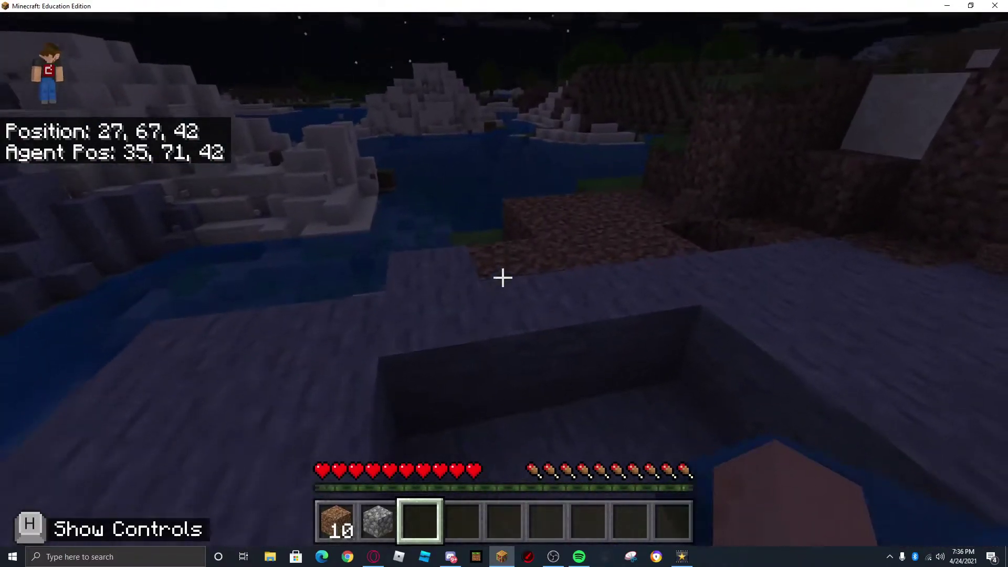
# - Try to build a TNT cannon on the stone shore with the chat command !tntcannon
pyautogui.press('t')
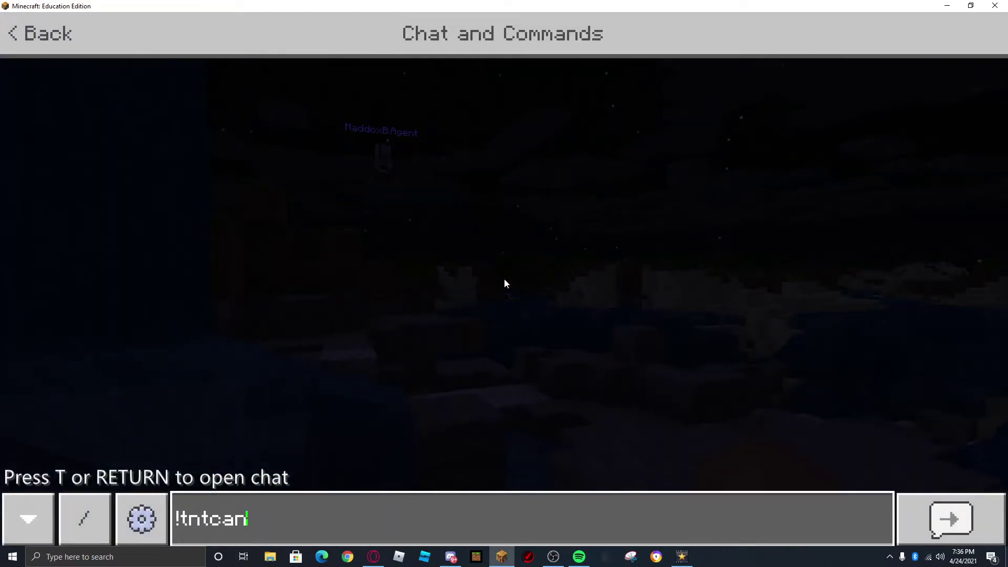
pyautogui.press('Escape')
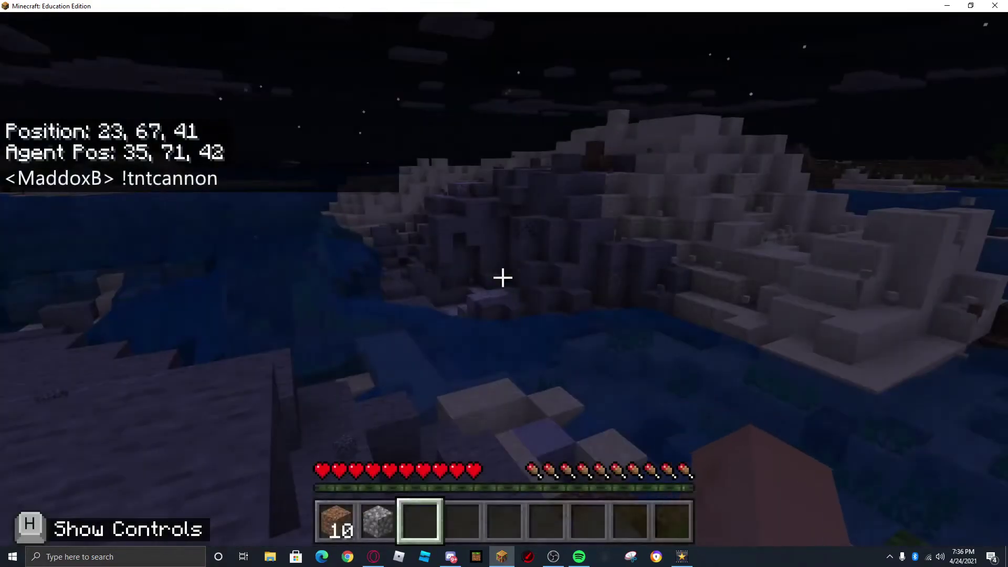
pyautogui.press('w')
pyautogui.press('t')
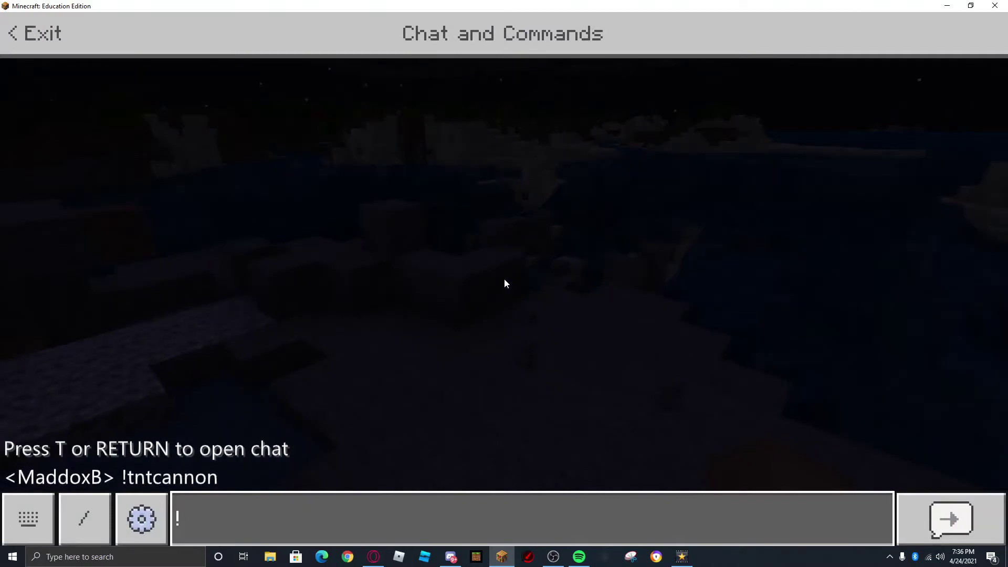
pyautogui.press('Escape')
# - Open Code Builder, load the admin commands script and run it
pyautogui.press('c')
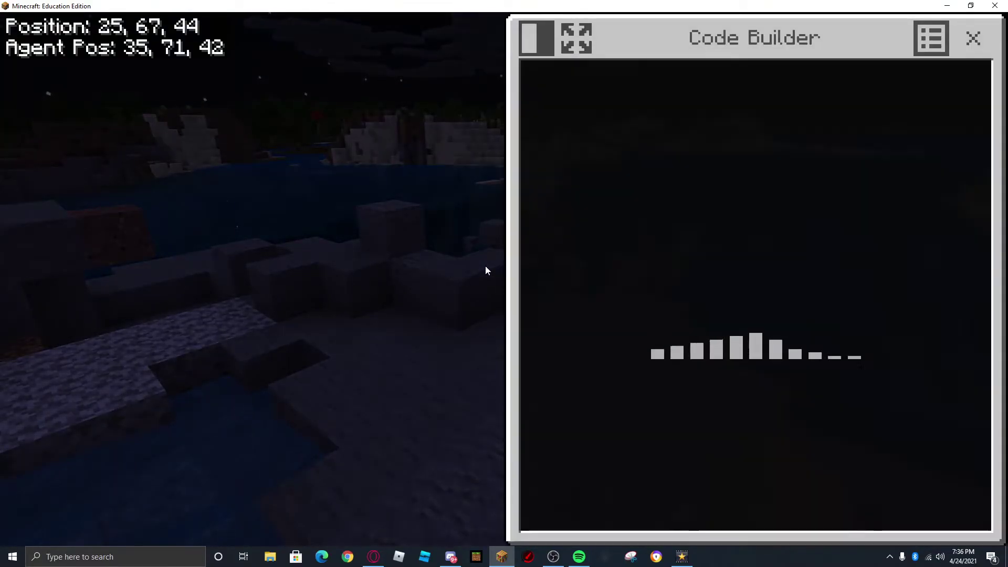
pyautogui.click(722, 260)
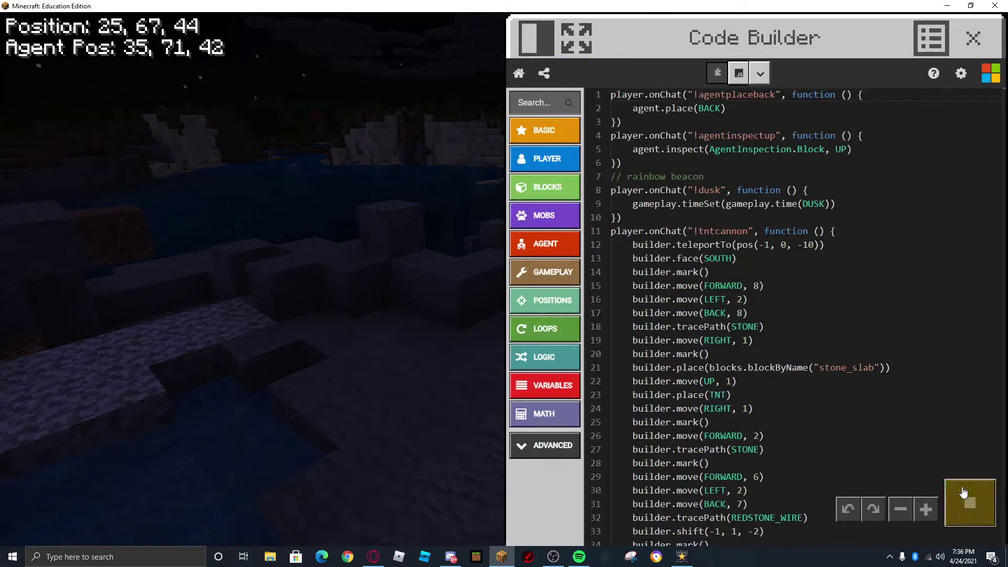
pyautogui.click(963, 492)
# - Return to the world and build a TNT tower with the chat command !tnttower
pyautogui.write('t')
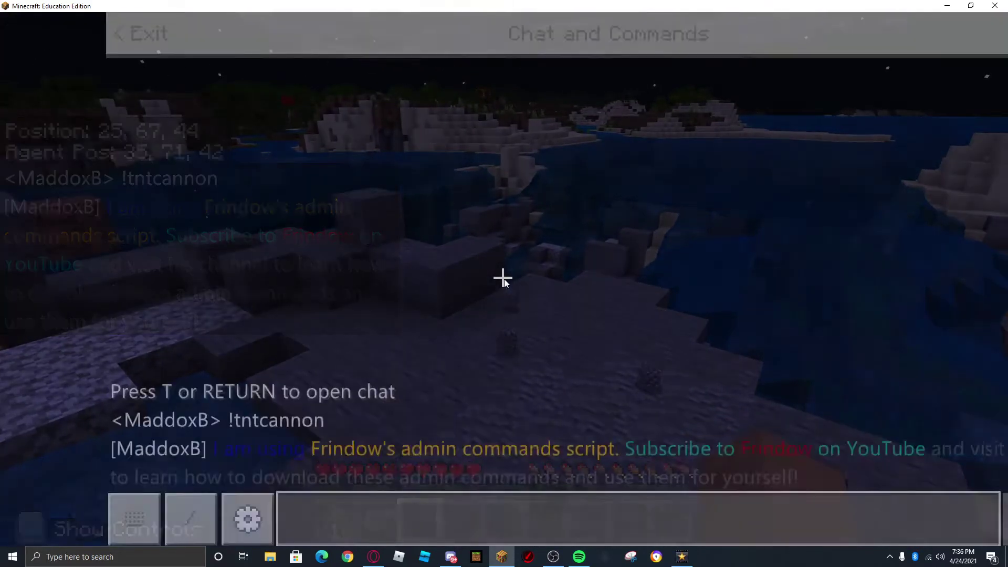
pyautogui.write('!tnttower')
pyautogui.press('Return')
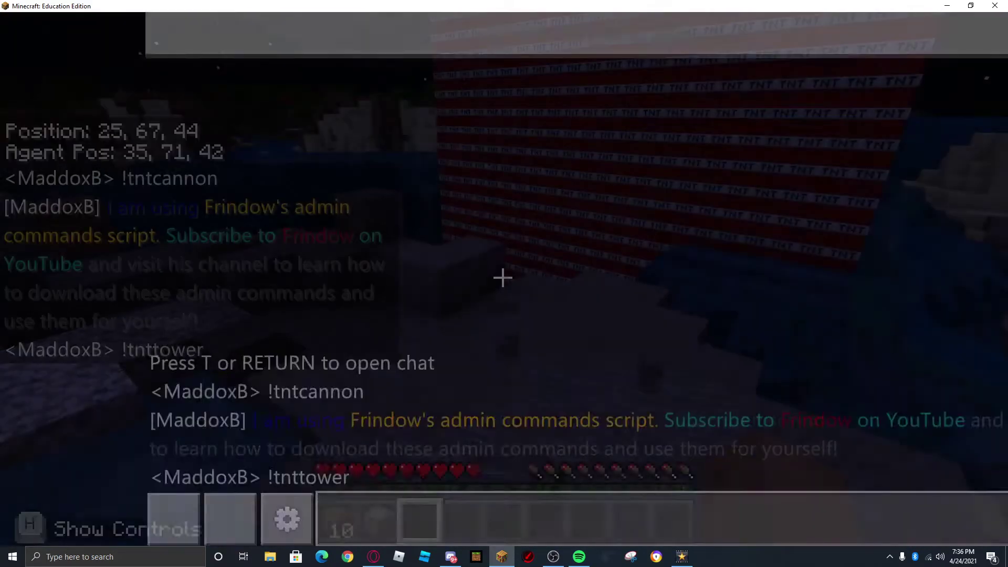
# - Walk up to the TNT tower and view it from its base and from the nearby stone blocks
pyautogui.press('w')
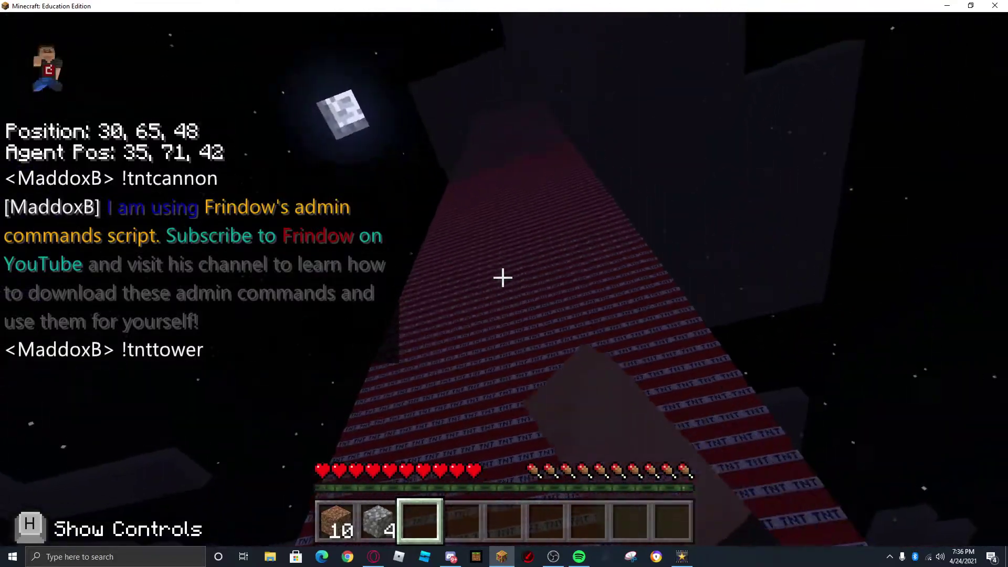
pyautogui.press('space')
pyautogui.press('w')
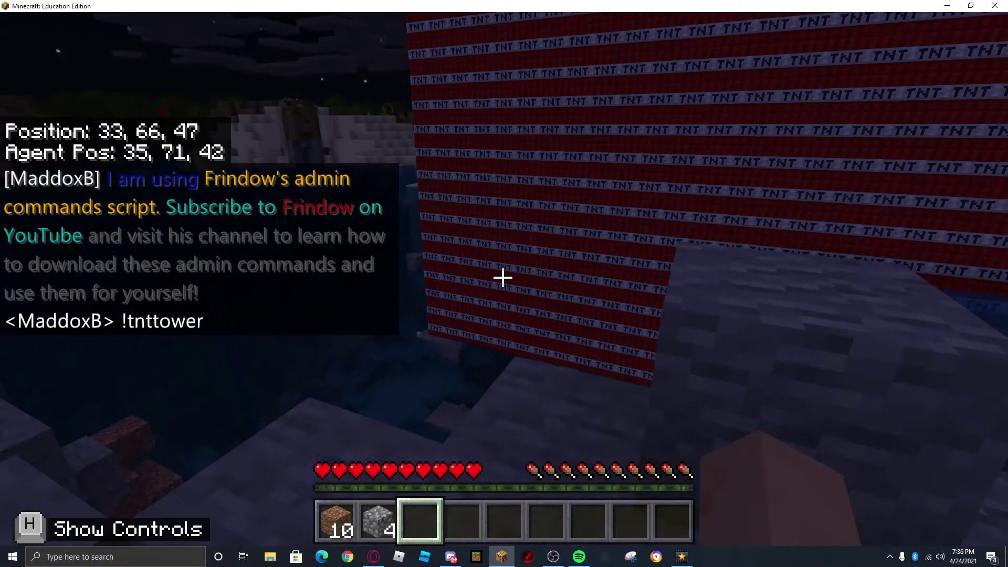
pyautogui.press('w')
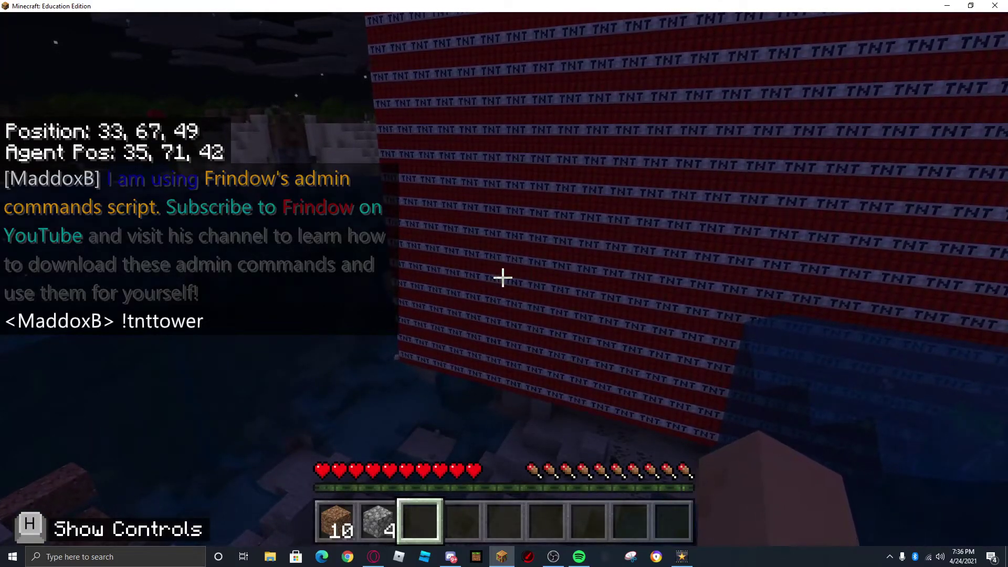